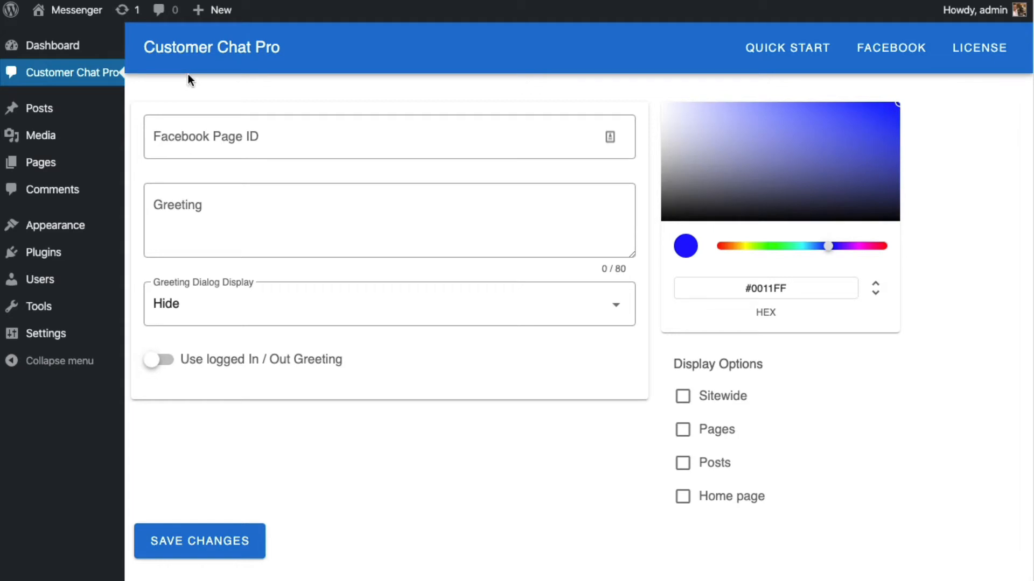
# - Check the plugin's license status in the License Activation dialog and close it again
pyautogui.moveTo(144, 47); pyautogui.dragTo(270, 46)
pyautogui.click(295, 43)
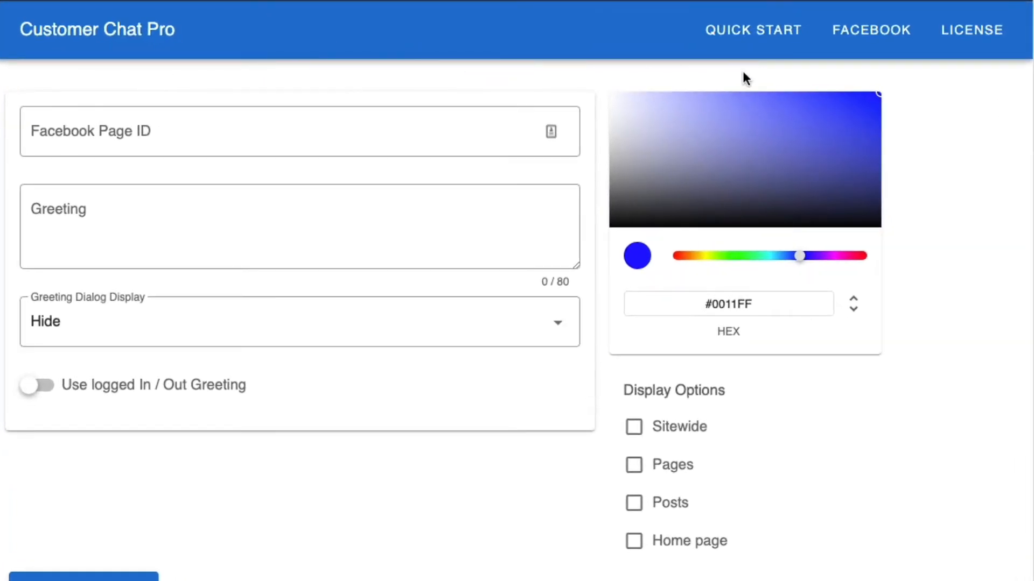
pyautogui.click(972, 43)
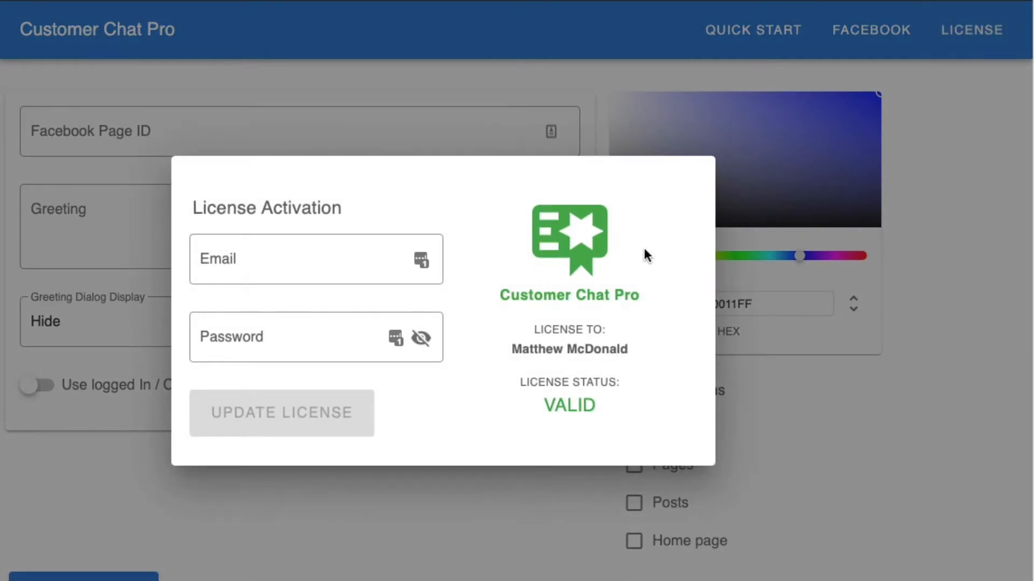
pyautogui.click(597, 72)
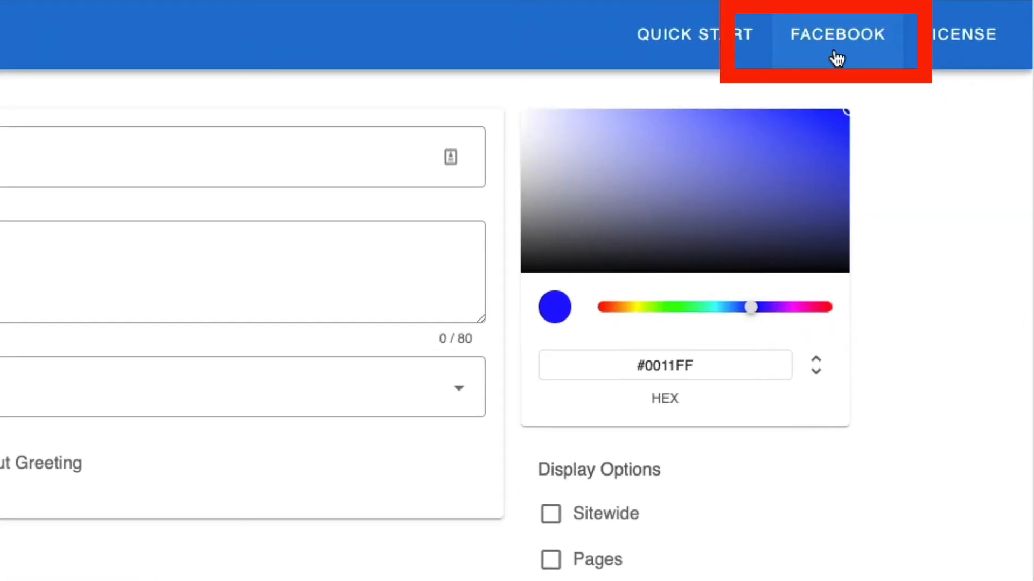
# - Start the plugin's Facebook customer chat setup and continue with Mastery Labs as the corresponding Facebook Page
pyautogui.click(836, 58)
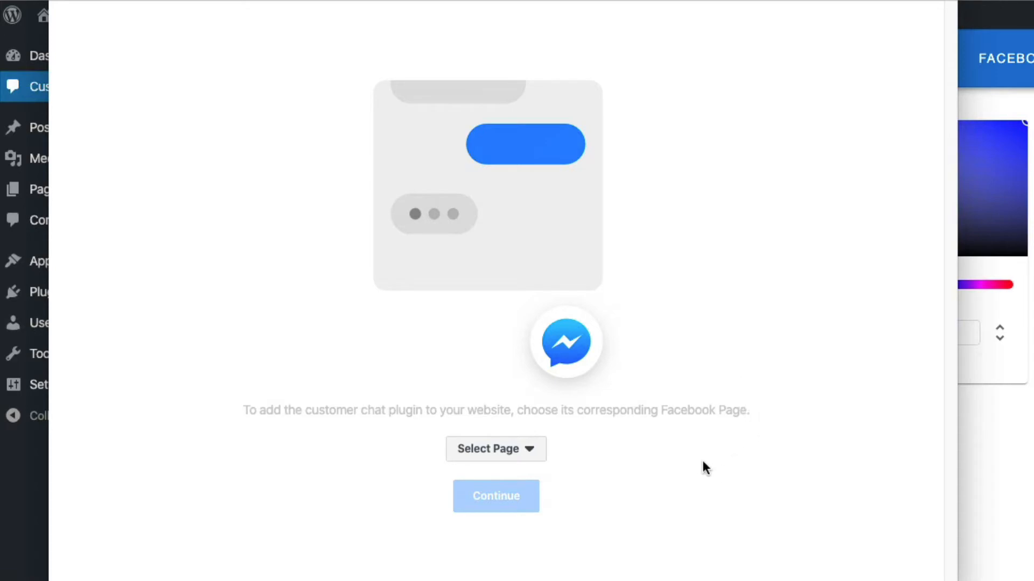
pyautogui.click(530, 452)
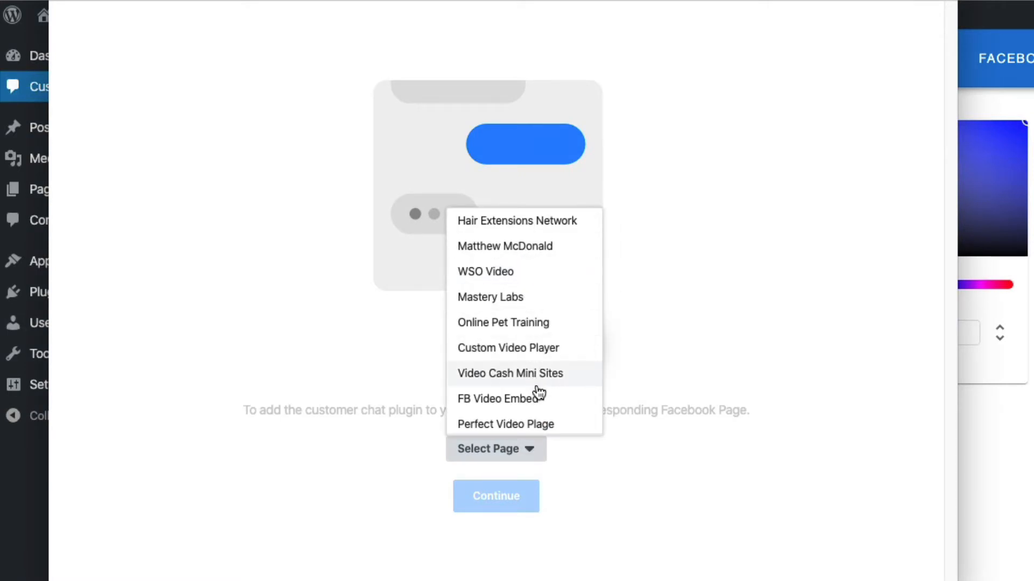
pyautogui.click(536, 300)
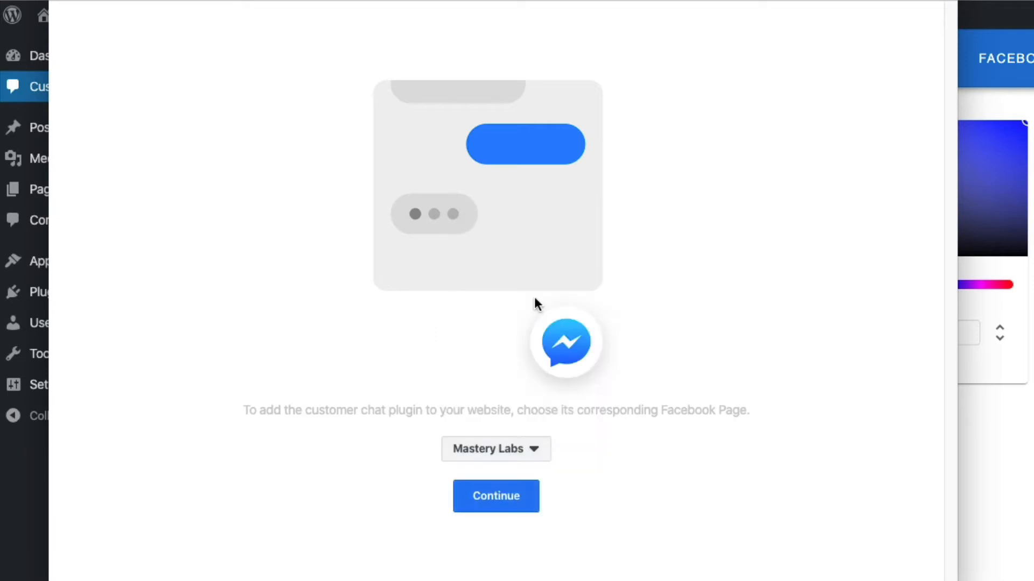
pyautogui.click(515, 506)
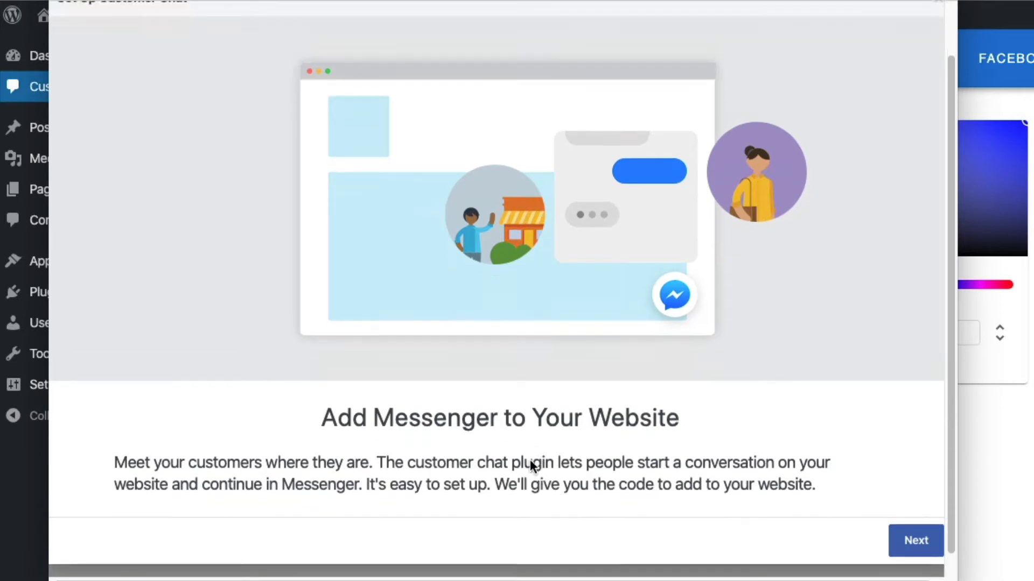
# - Proceed past the setup introduction and accept the English (US) language and the default greeting message
pyautogui.scroll(-1, 530, 461)
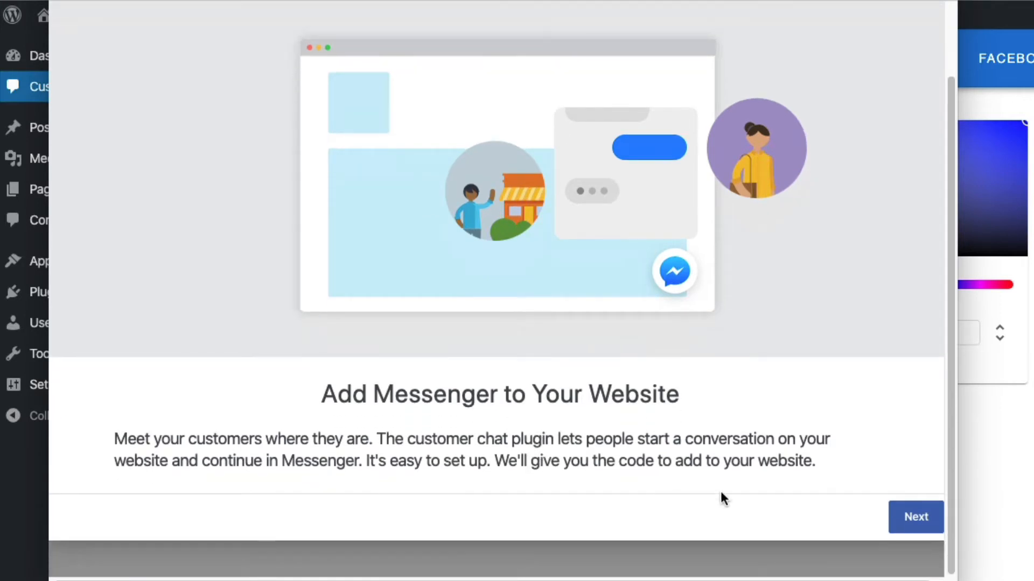
pyautogui.click(910, 520)
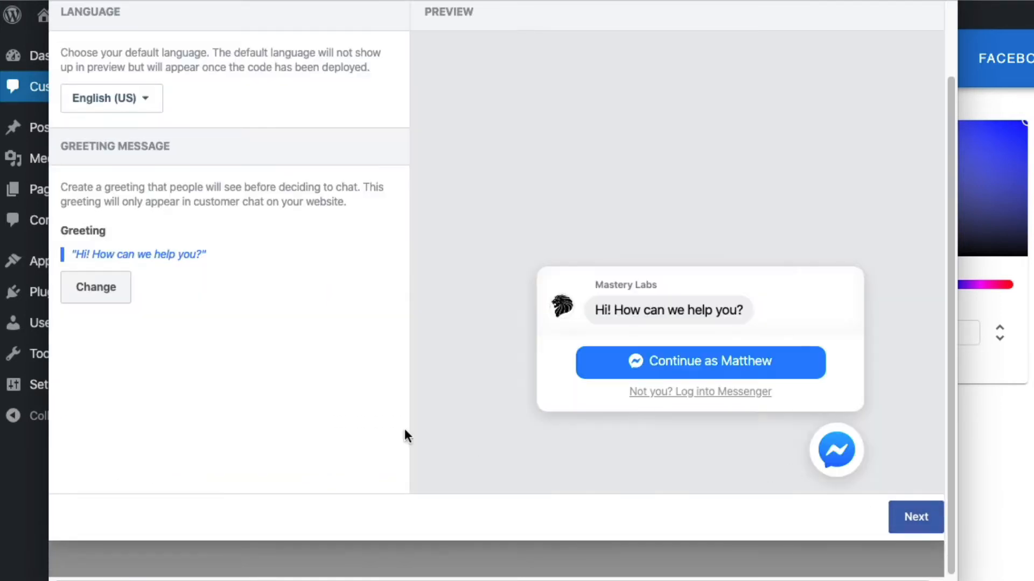
pyautogui.scroll(3, 405, 431)
pyautogui.scroll(-2, 430, 407)
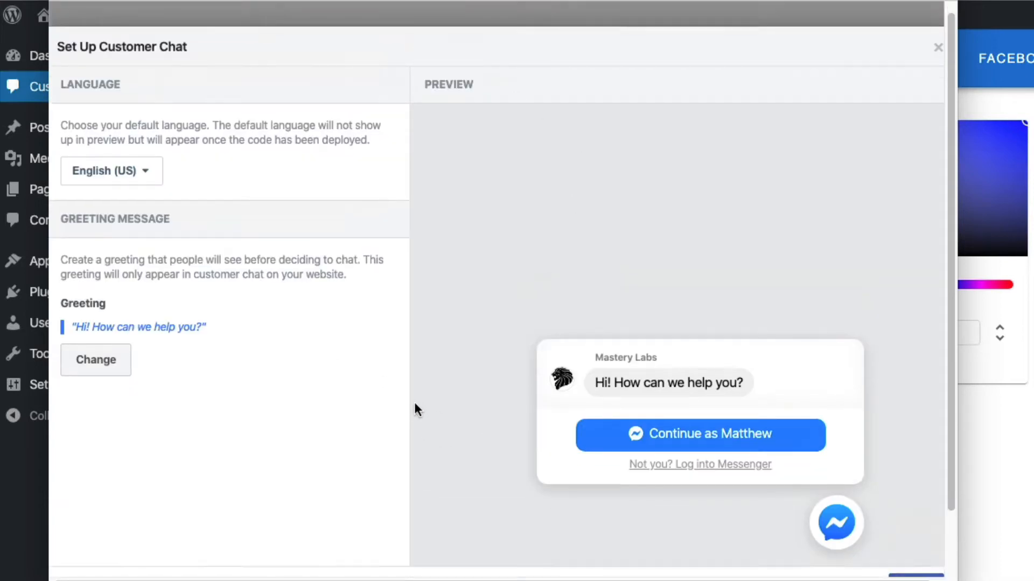
pyautogui.scroll(-2, 376, 375)
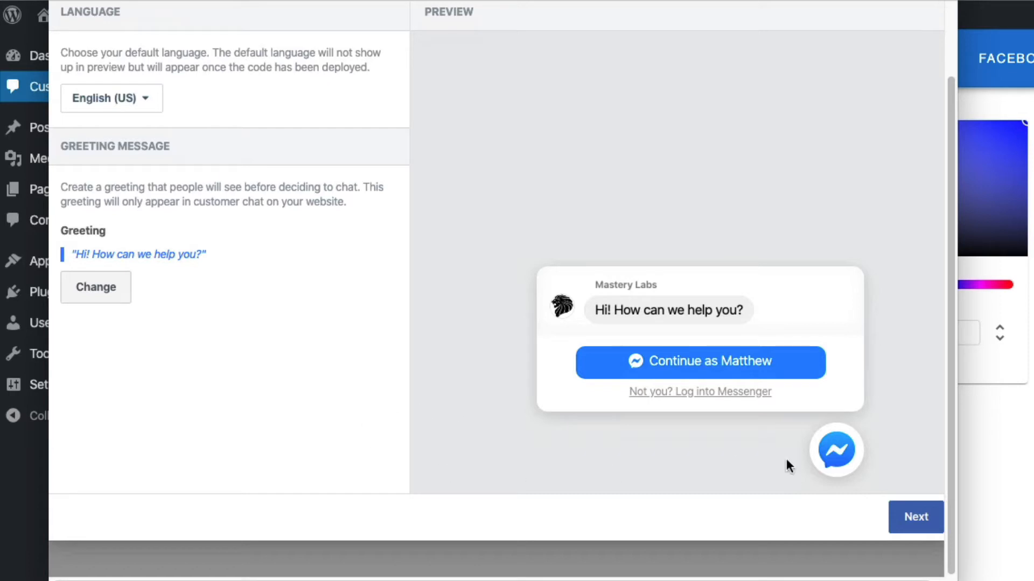
pyautogui.click(913, 518)
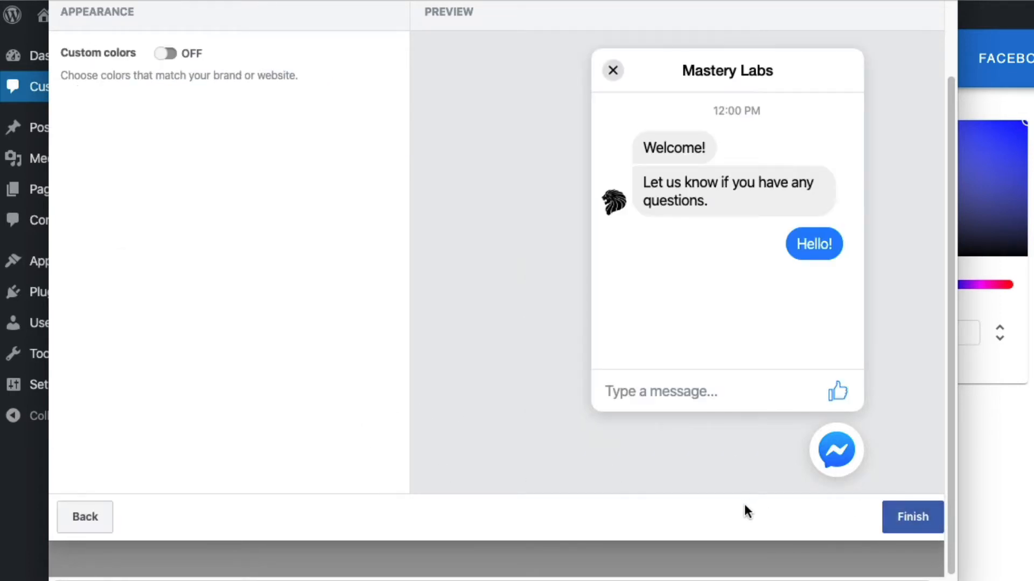
# - Keep custom colors off in the chat appearance settings and complete the customer chat setup
pyautogui.scroll(2, 610, 473)
pyautogui.scroll(2, 593, 418)
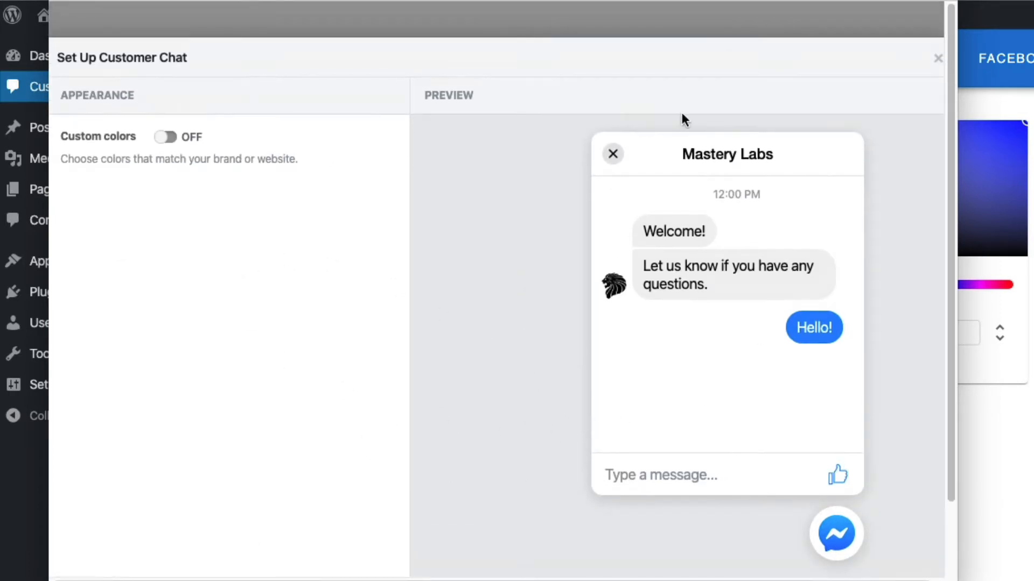
pyautogui.scroll(-3, 563, 516)
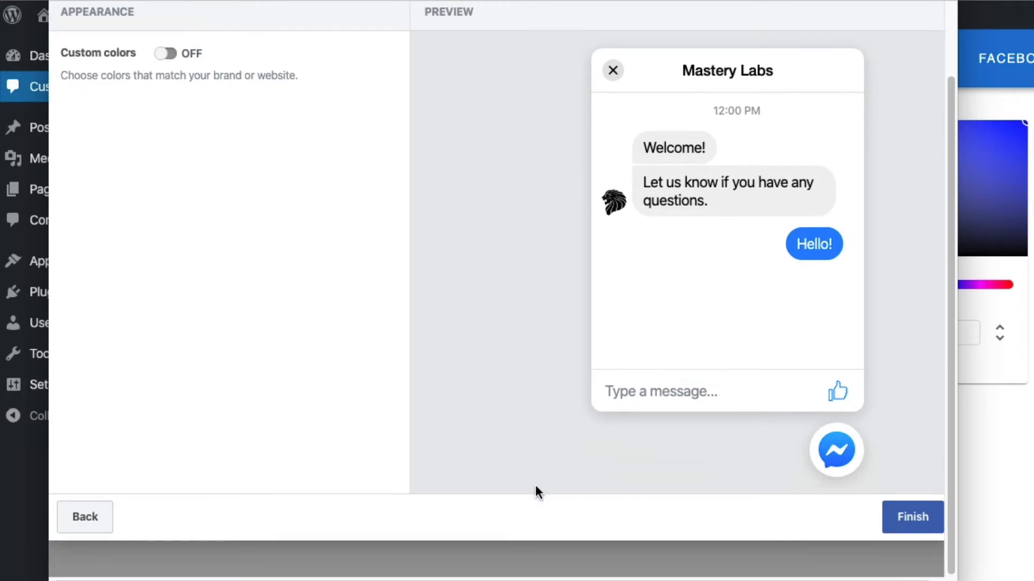
pyautogui.click(904, 525)
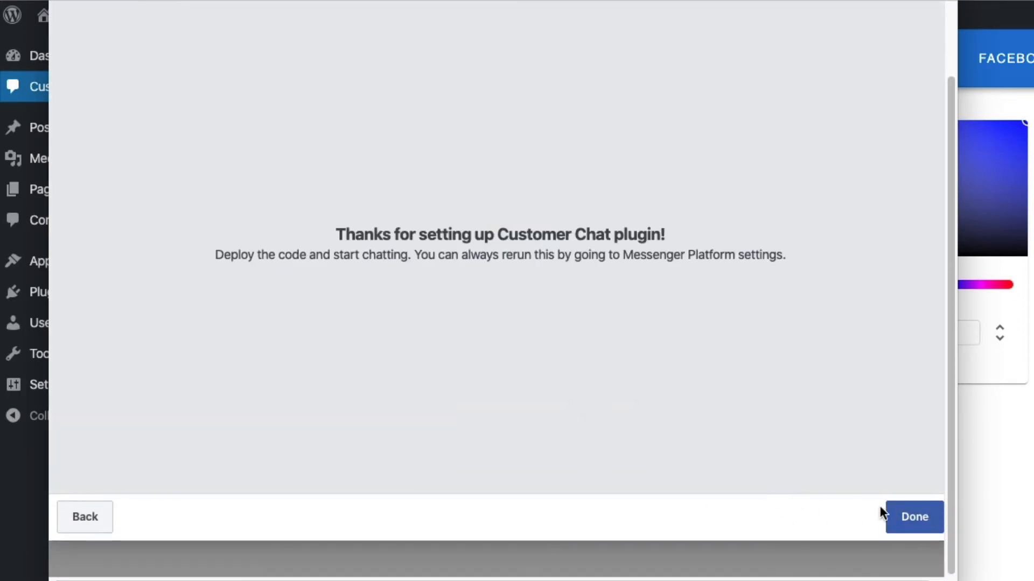
pyautogui.click(912, 515)
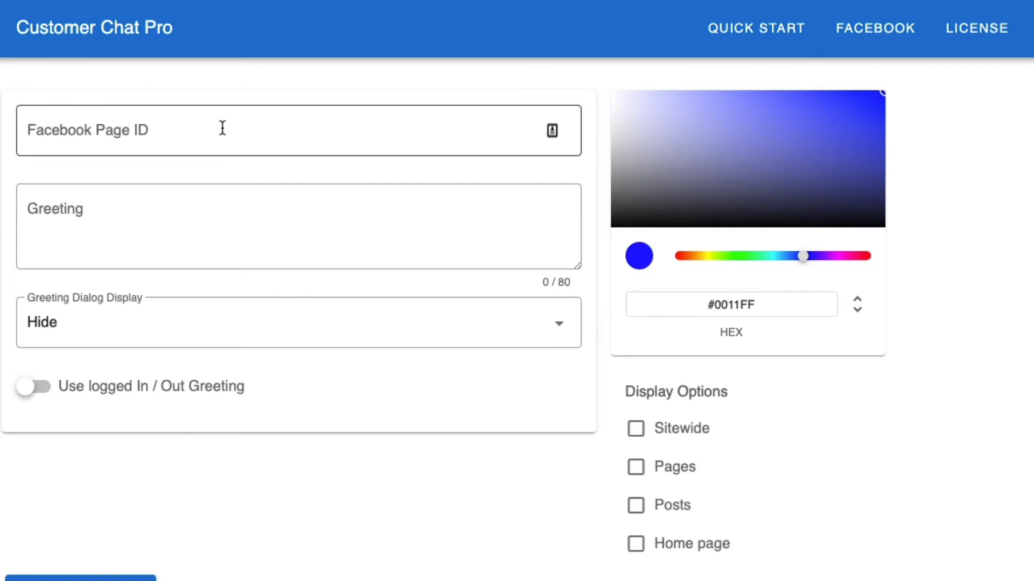
# - Switch to the Mastery Labs page on Facebook and locate the Page ID in its About information
pyautogui.click(105, 131)
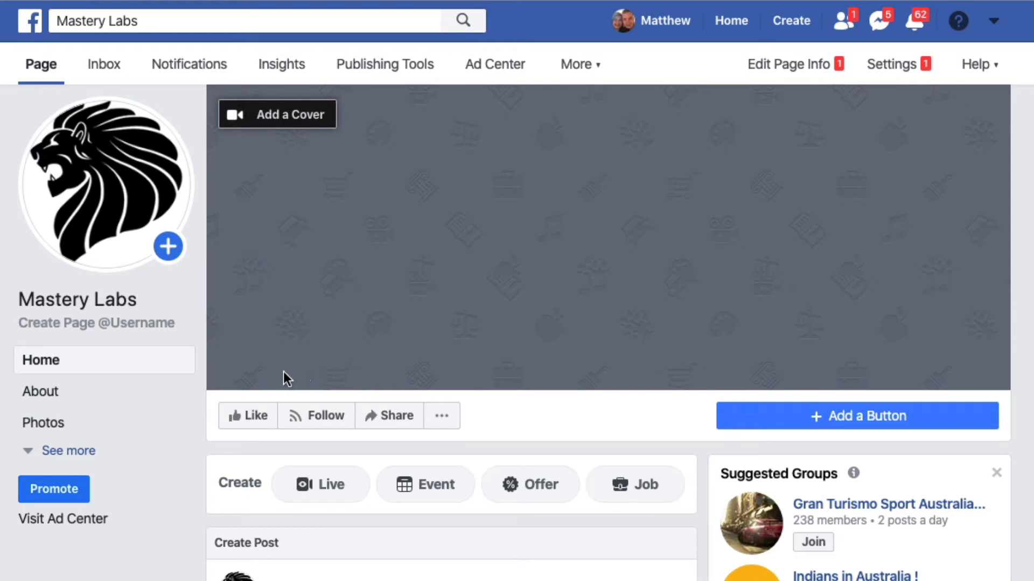
pyautogui.click(82, 396)
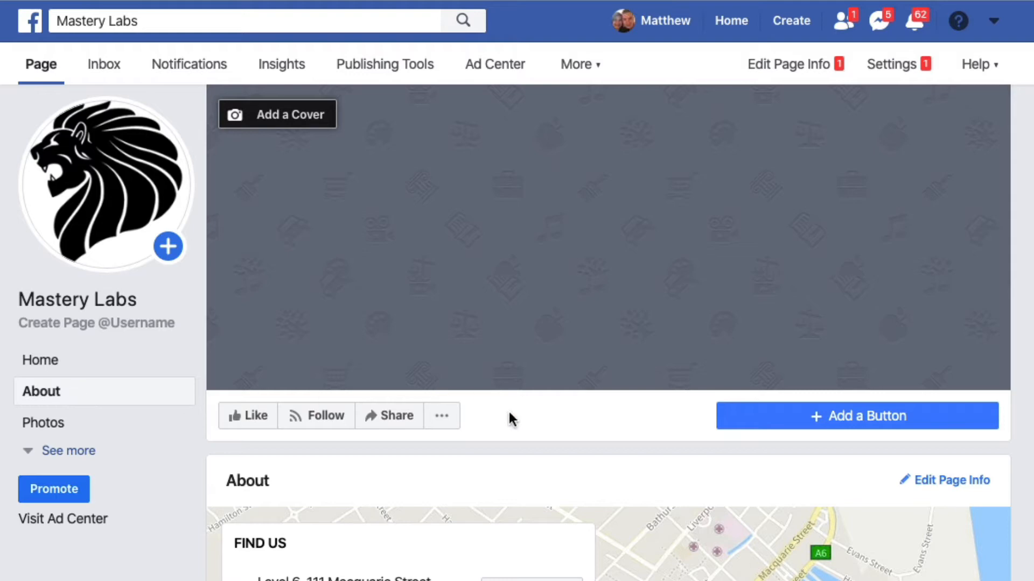
pyautogui.scroll(-5, 506, 412)
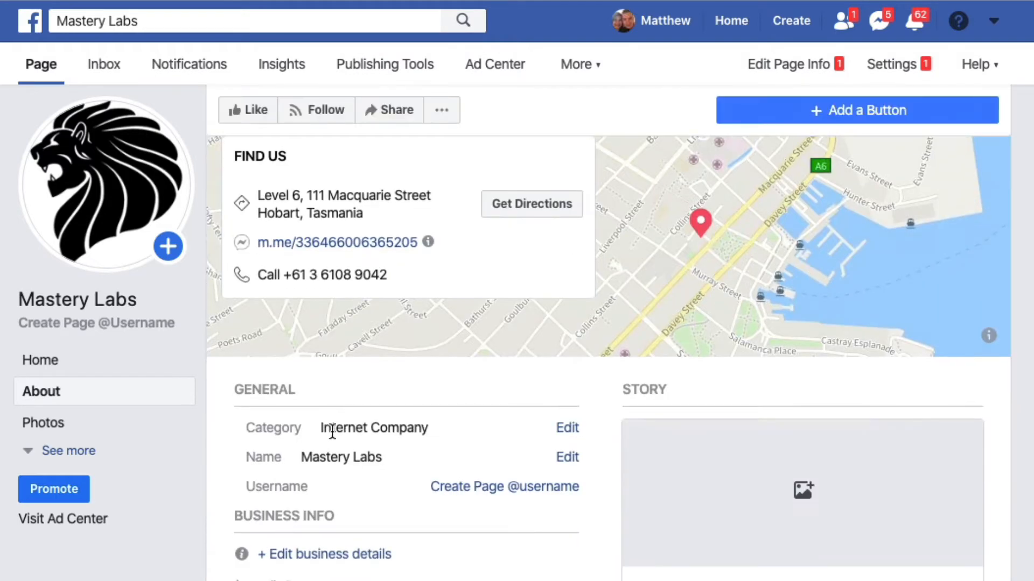
pyautogui.scroll(-2, 452, 508)
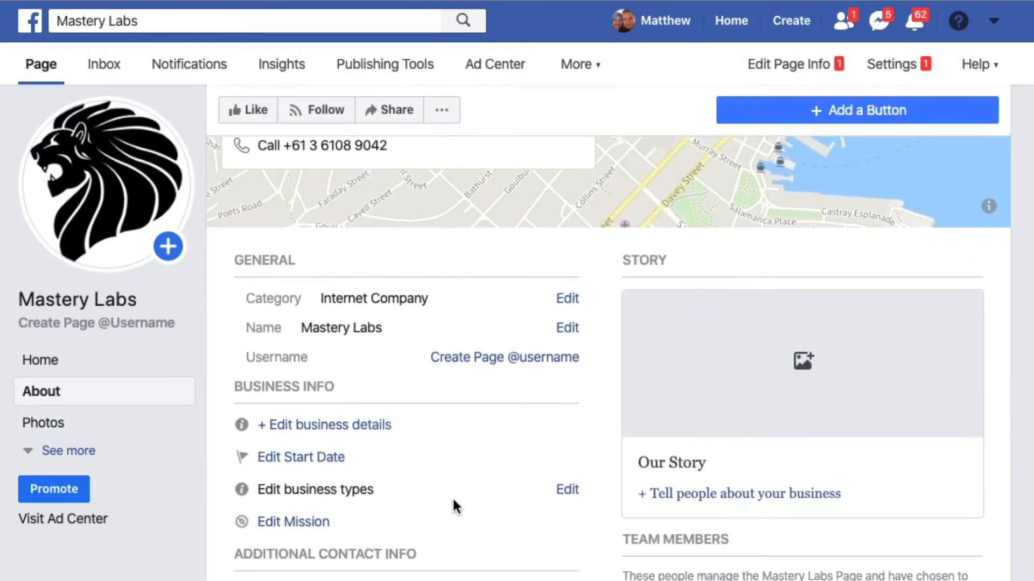
pyautogui.scroll(-8, 501, 493)
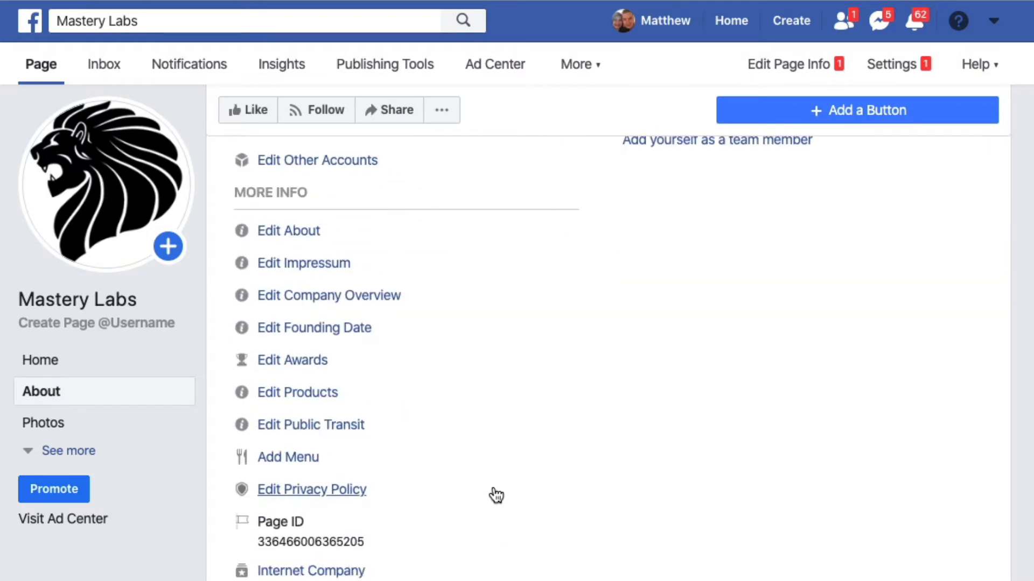
pyautogui.scroll(1, 489, 492)
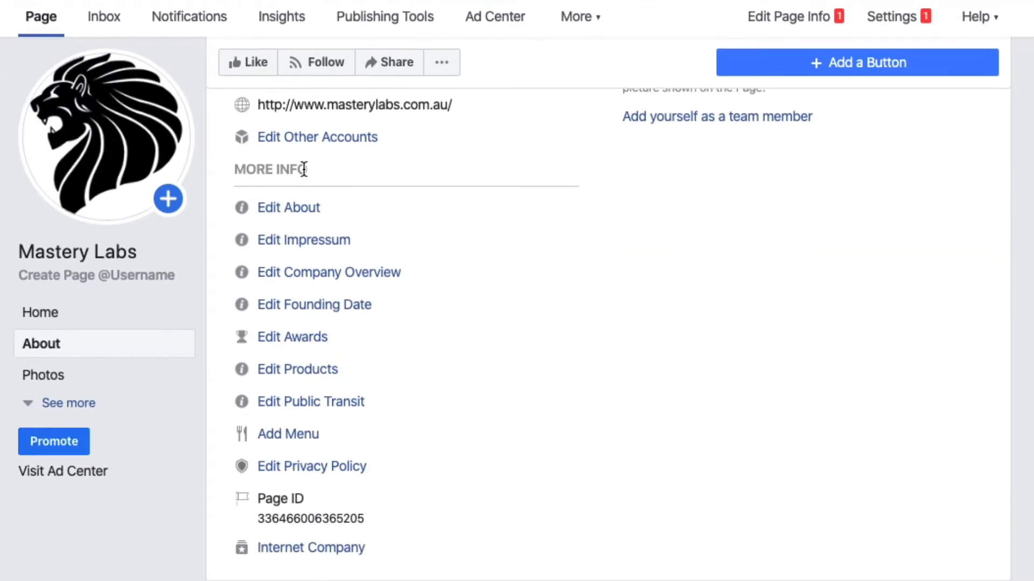
# - Copy the Page ID from Facebook and paste it into Customer Chat Pro's Facebook Page ID field in WordPress
pyautogui.doubleClick(326, 521)
pyautogui.rightClick(280, 520)
pyautogui.click(321, 560)
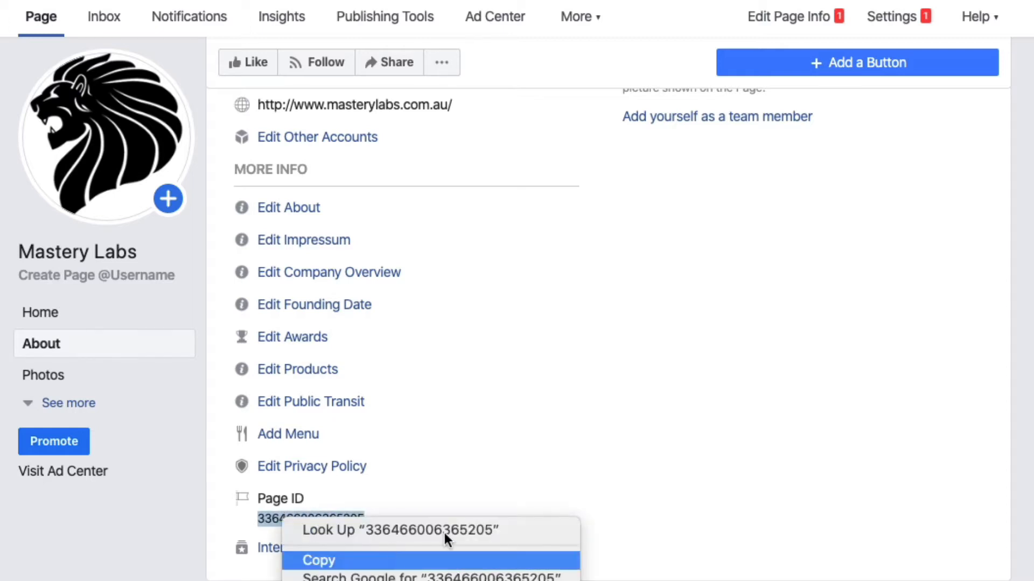
pyautogui.click(481, 520)
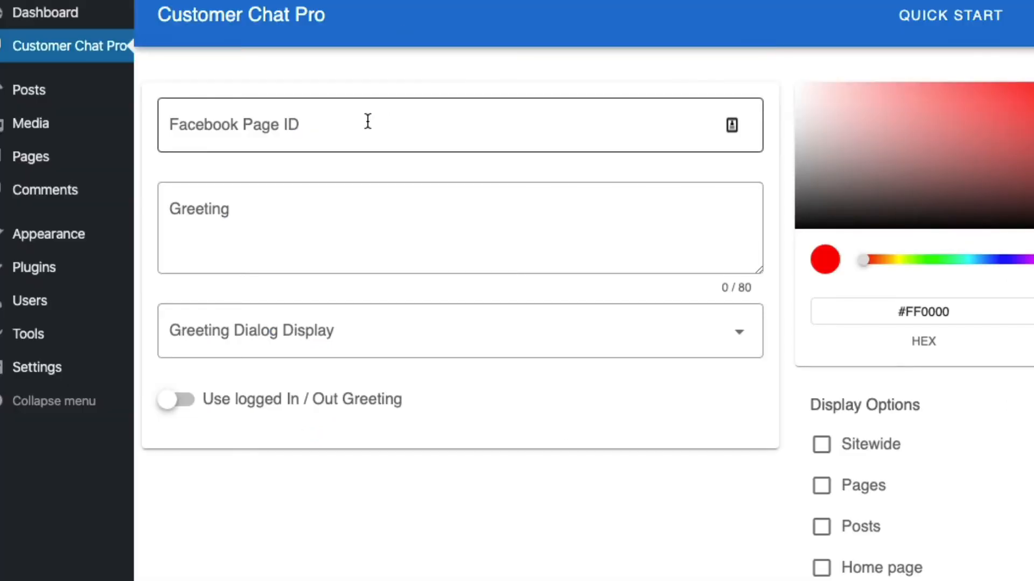
pyautogui.click(364, 125)
pyautogui.press('super+v')
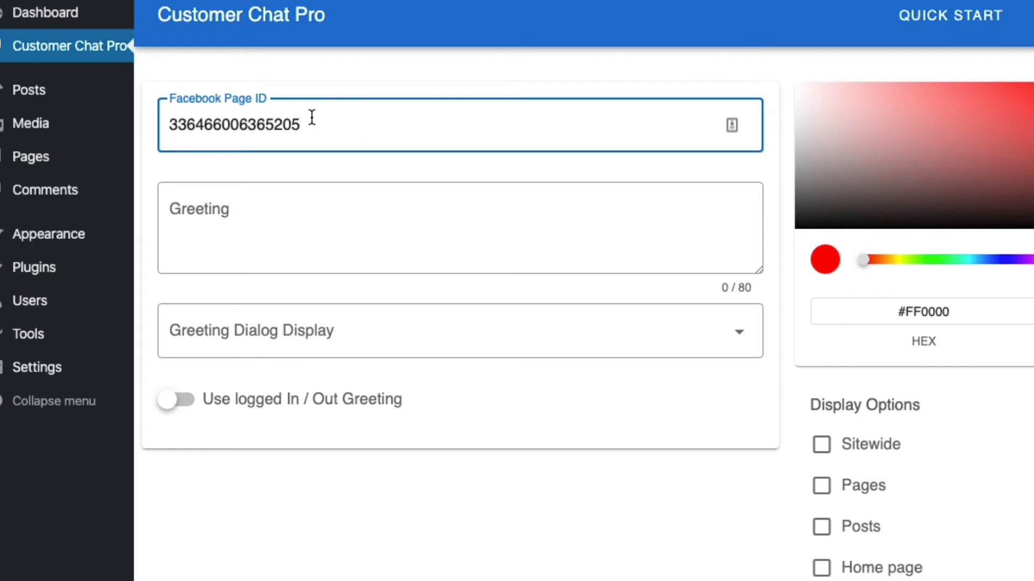
# - Enter the greeting "How can we help you today?" and set the Greeting Dialog Display to Hide
pyautogui.click(469, 244)
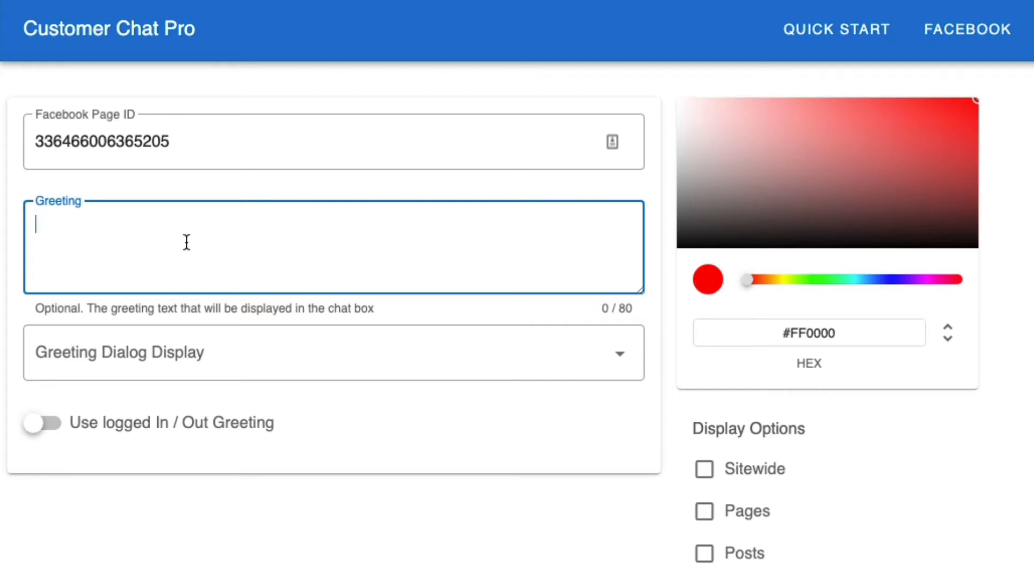
pyautogui.write('How can we help you today?')
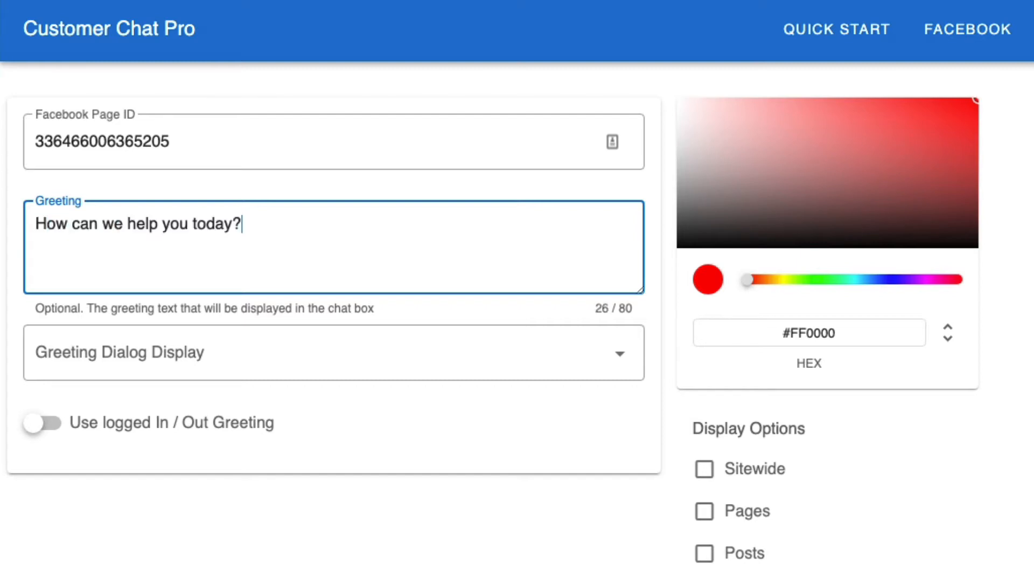
pyautogui.click(330, 361)
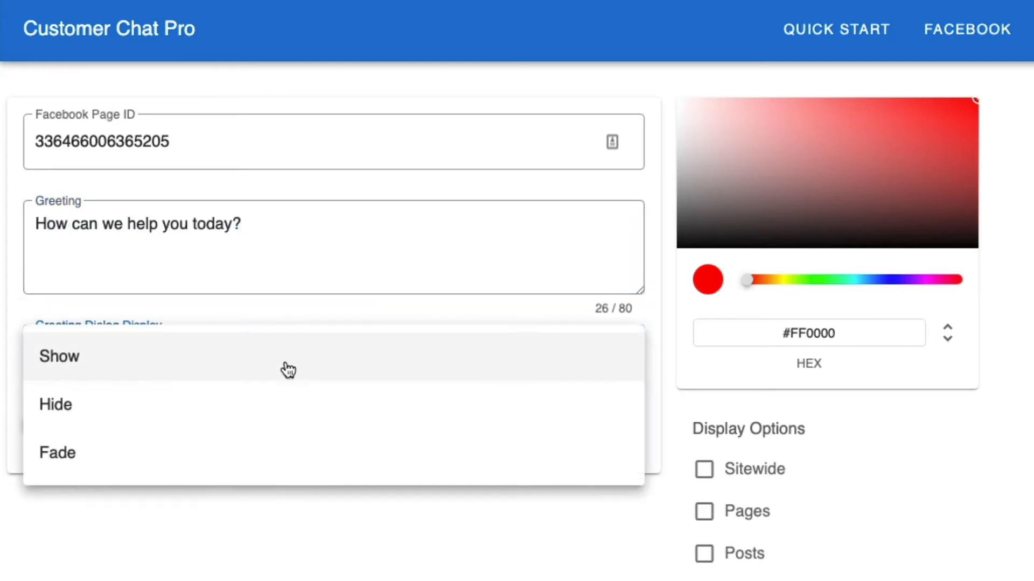
pyautogui.click(269, 412)
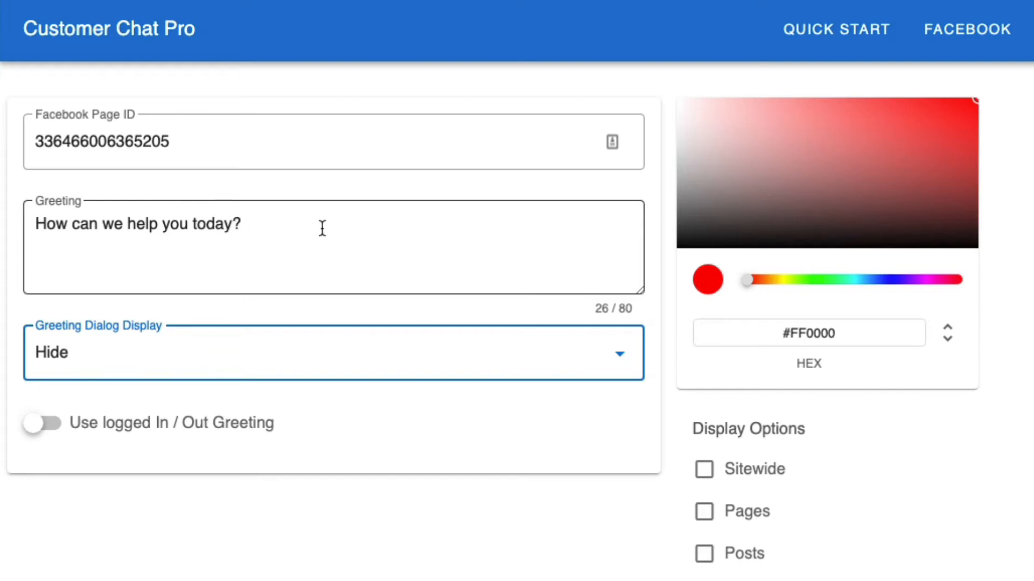
# - Enable the separate logged in / out greetings, inspect both empty greeting fields, and disable the option again
pyautogui.click(218, 426)
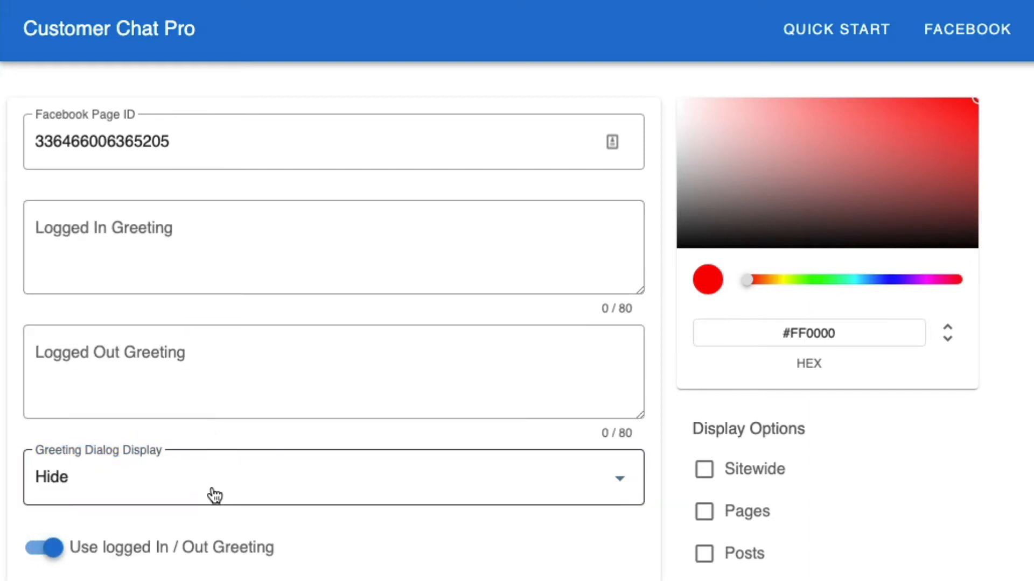
pyautogui.click(221, 252)
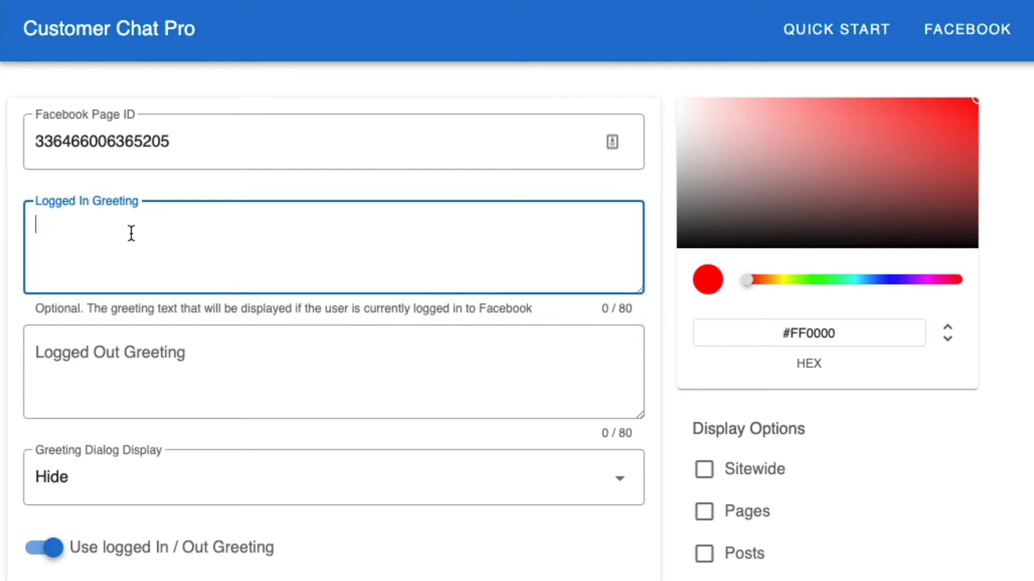
pyautogui.click(150, 362)
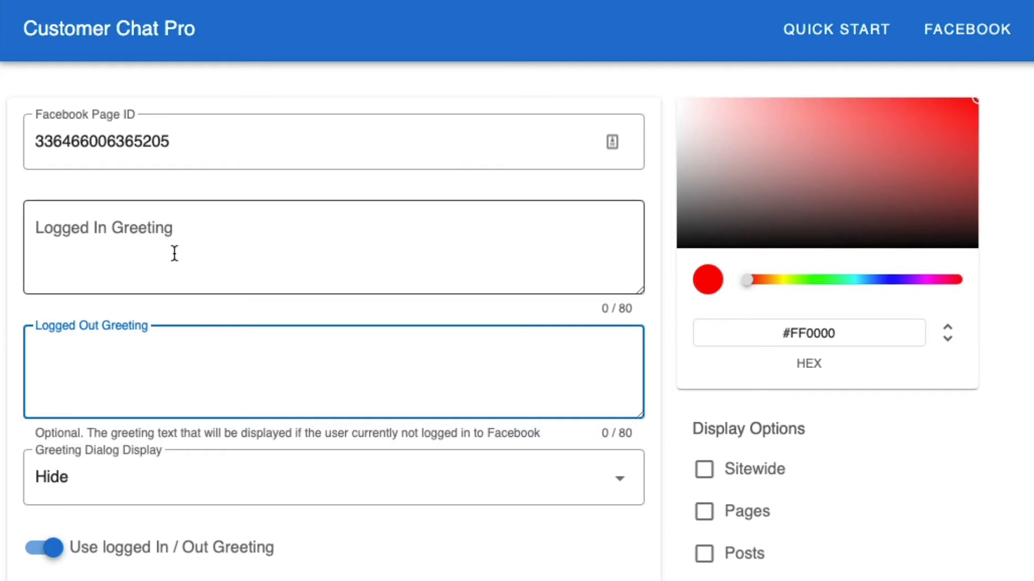
pyautogui.click(139, 549)
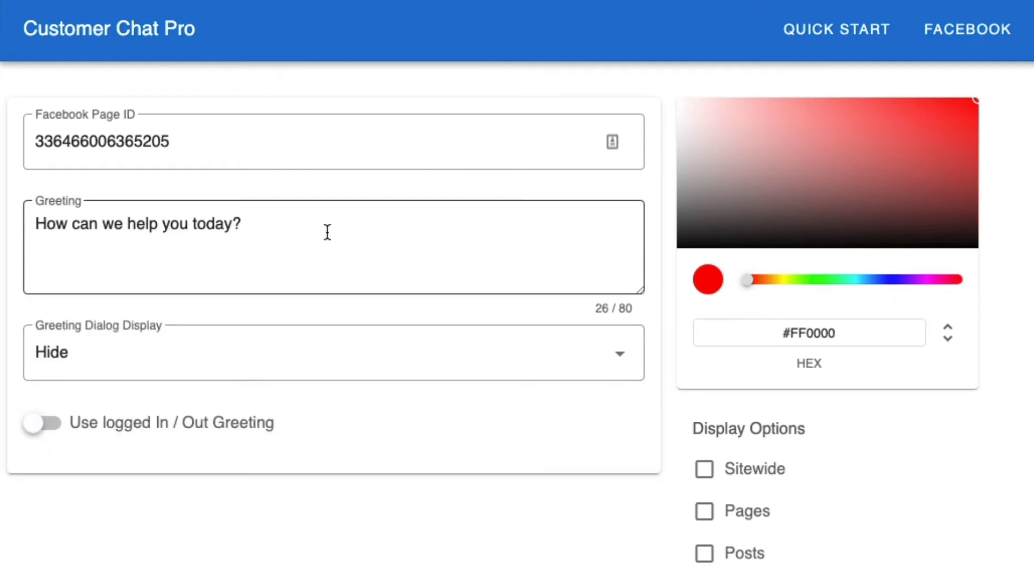
# - Set the chat's display options to Sitewide
pyautogui.scroll(-1, 430, 410)
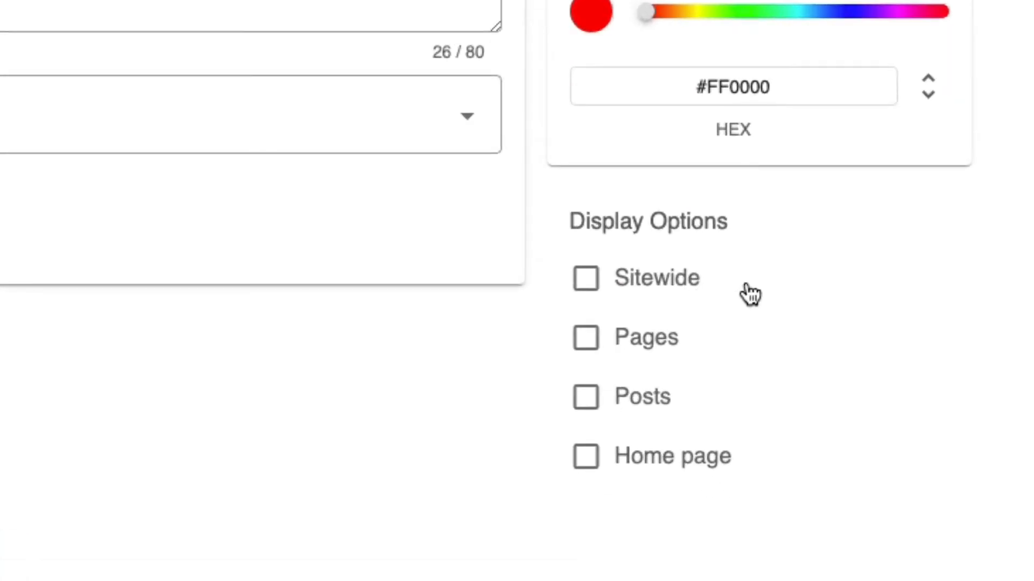
pyautogui.click(673, 286)
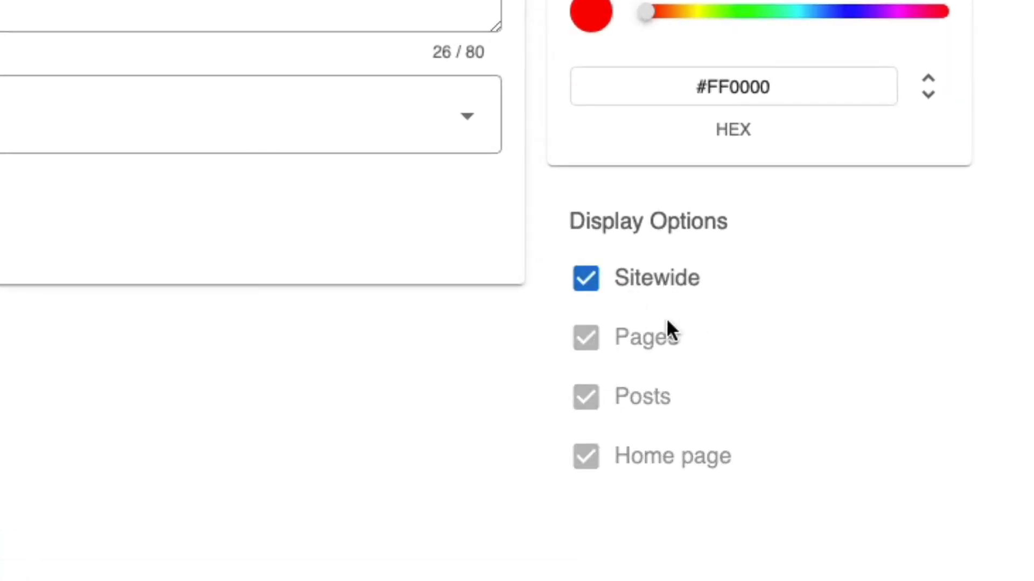
# - Set the chat's theme colour to green #01B81B and save the Customer Chat Pro settings
pyautogui.scroll(1, 690, 317)
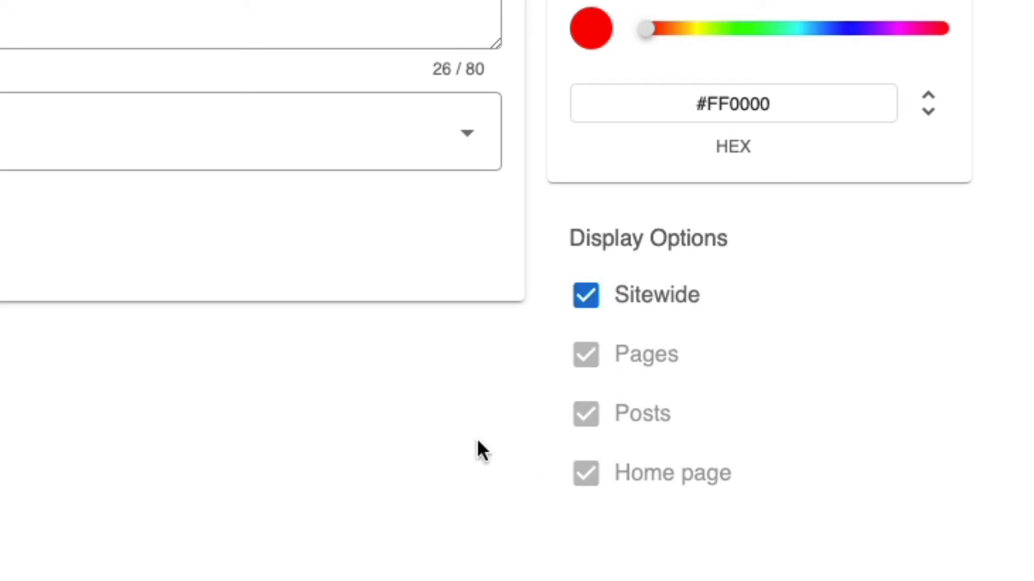
pyautogui.scroll(1, 431, 428)
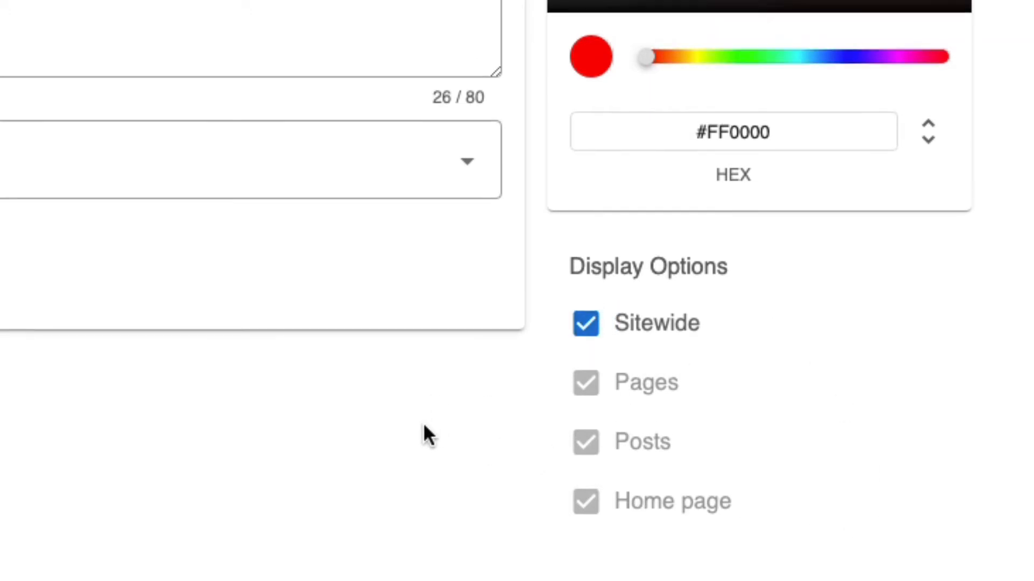
pyautogui.moveTo(900, 27); pyautogui.dragTo(948, 23)
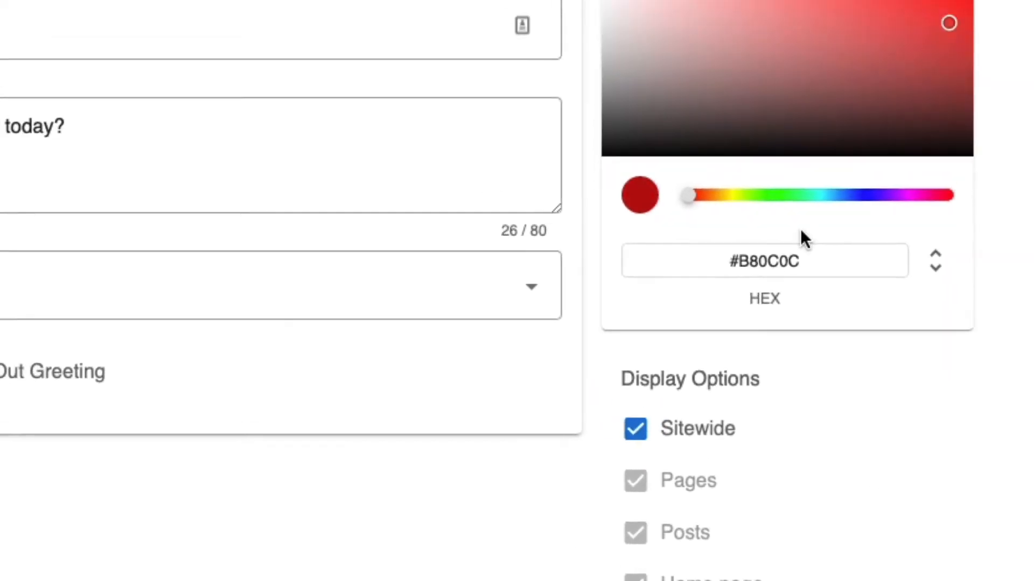
pyautogui.click(753, 56)
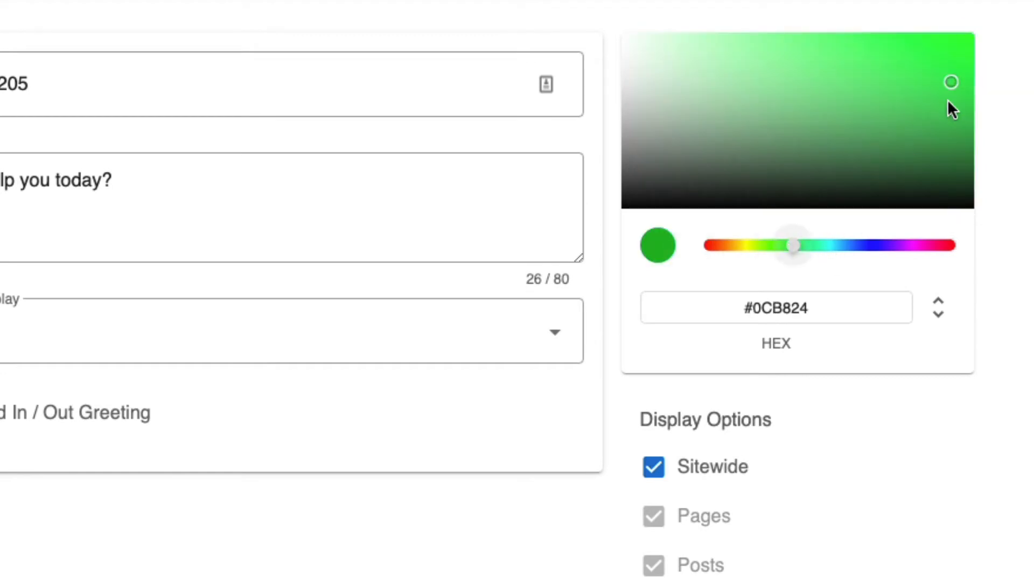
pyautogui.moveTo(948, 102); pyautogui.dragTo(970, 81)
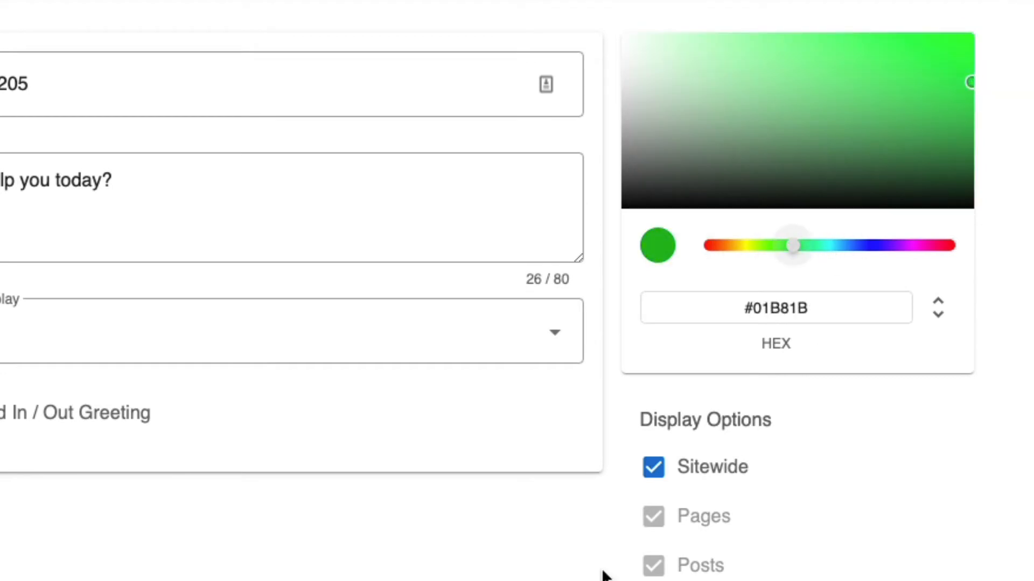
pyautogui.click(136, 558)
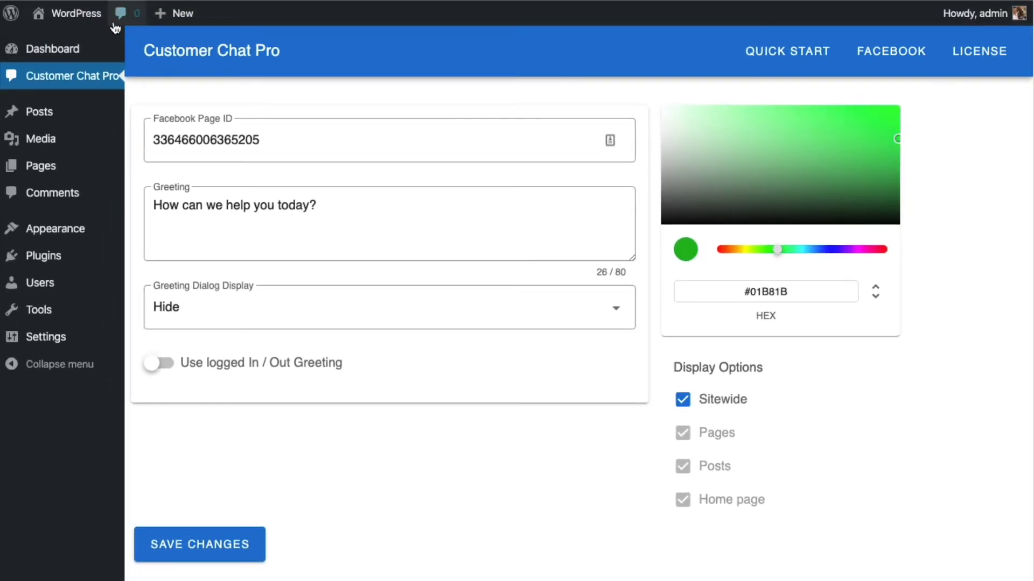
# - Open the live website in a new tab and review the Mastery Labs Messenger chat conversation
pyautogui.moveTo(75, 13)
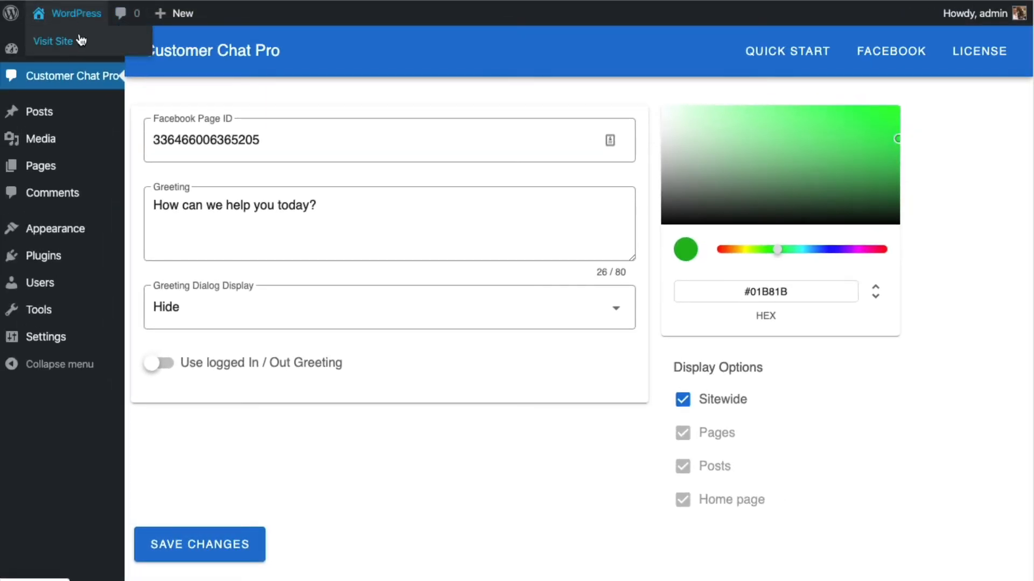
pyautogui.rightClick(76, 43)
pyautogui.click(123, 60)
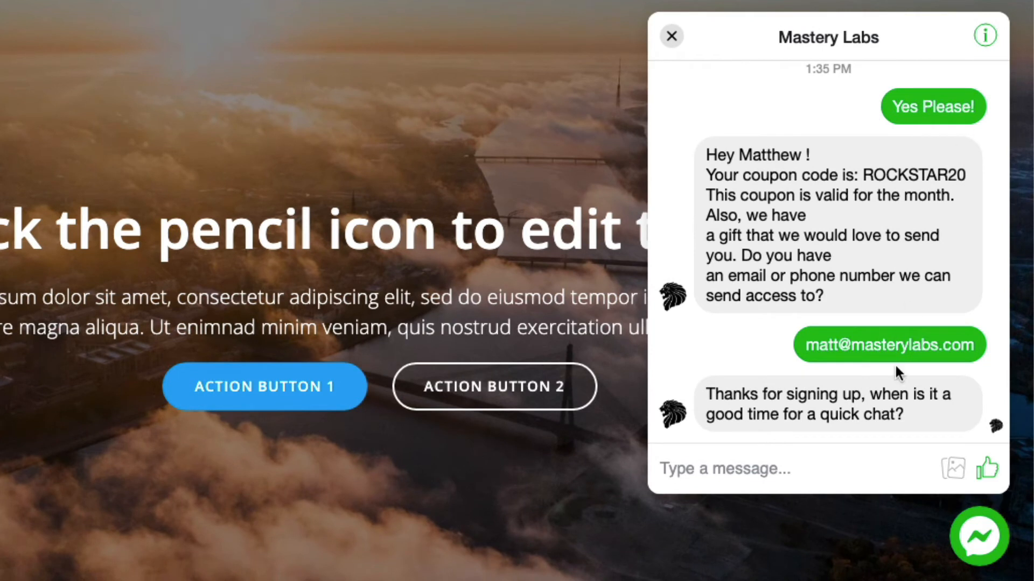
pyautogui.scroll(1, 807, 256)
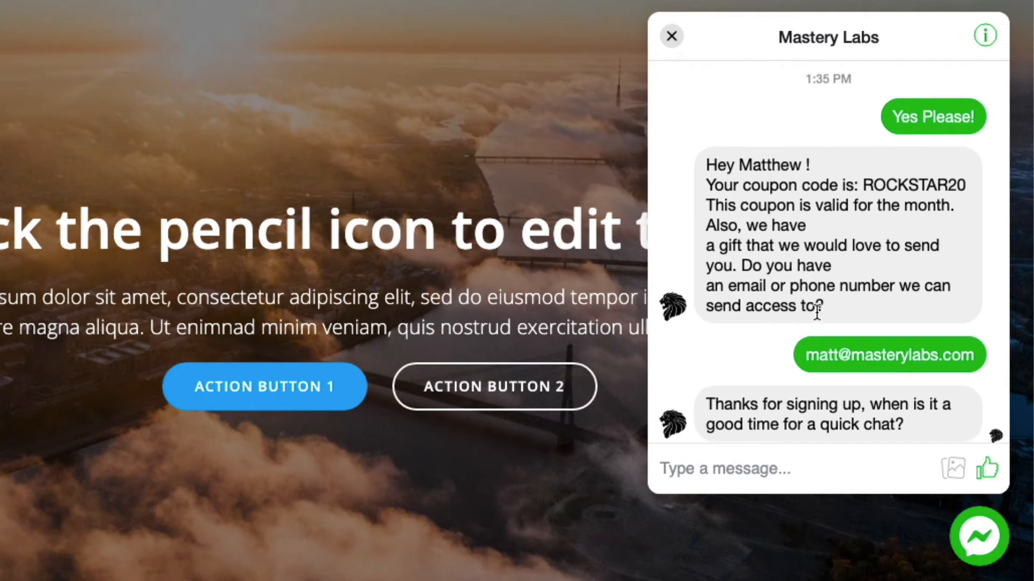
pyautogui.scroll(-1, 904, 355)
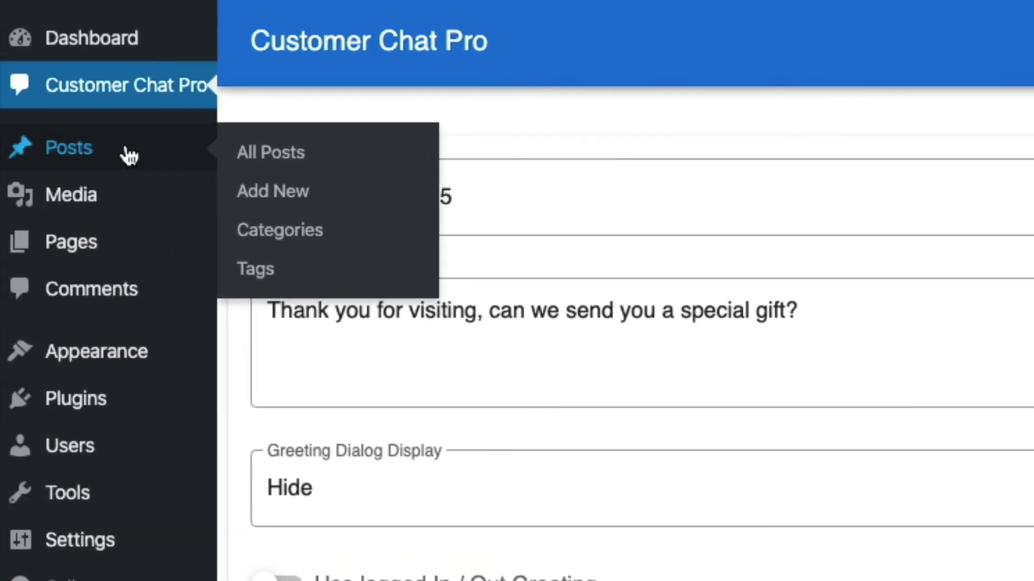
# - Open the "Posts And Pages" post for editing and show its Customer Chat Pro settings
pyautogui.click(130, 156)
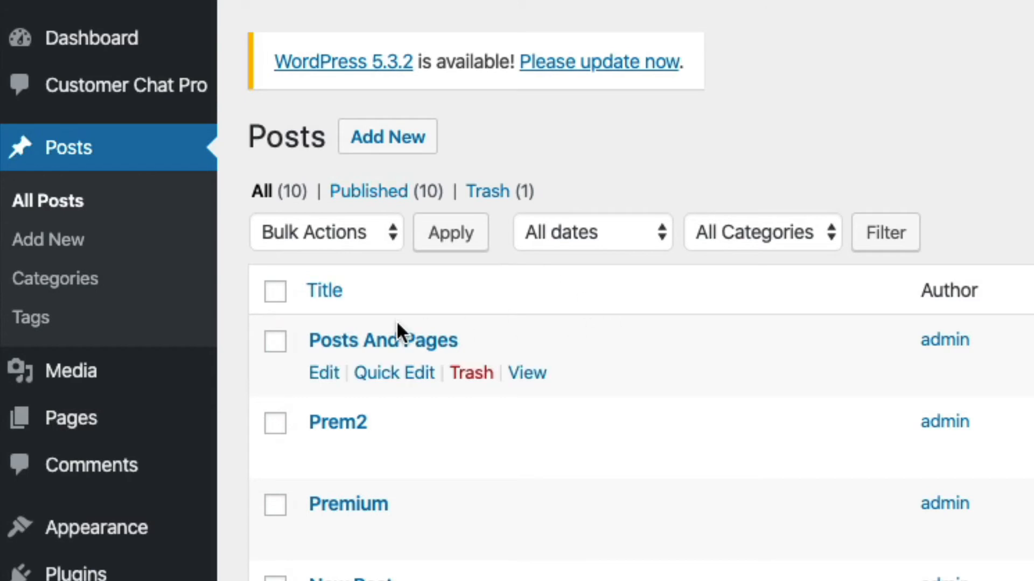
pyautogui.click(397, 338)
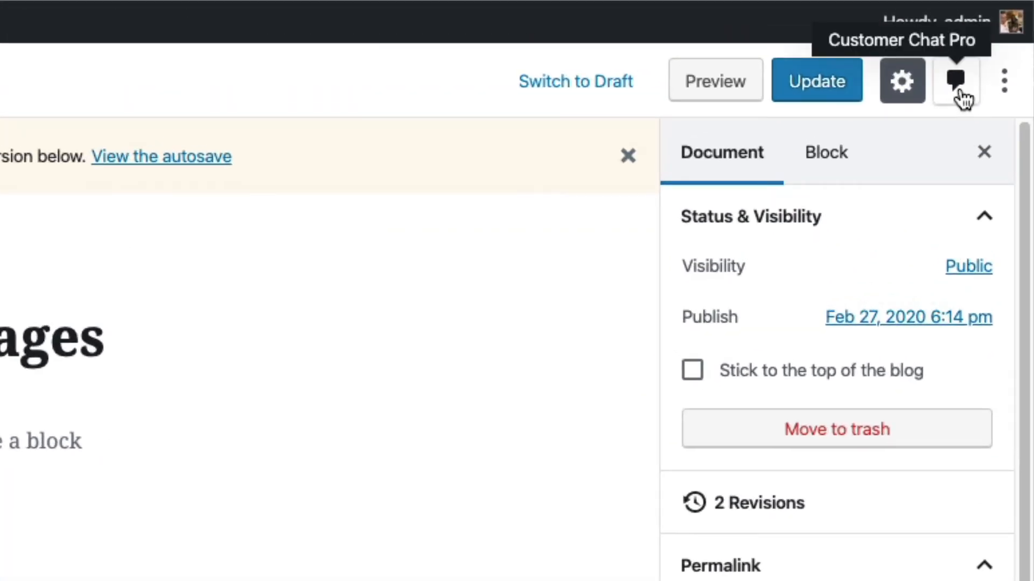
pyautogui.click(960, 92)
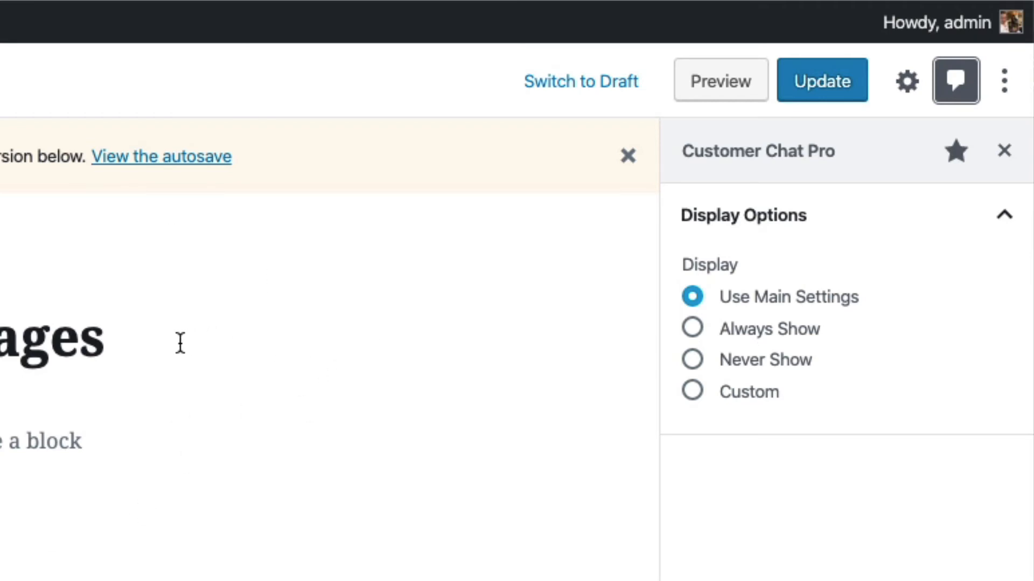
# - Try the post's Never Show and Always Show display options, then choose Custom and expand its Custom Options
pyautogui.click(757, 360)
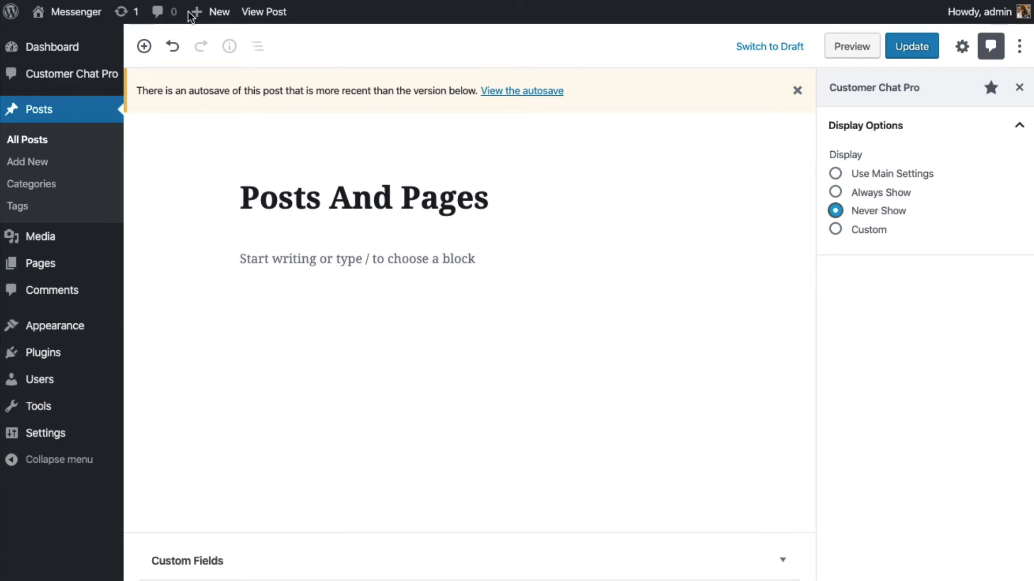
pyautogui.click(884, 193)
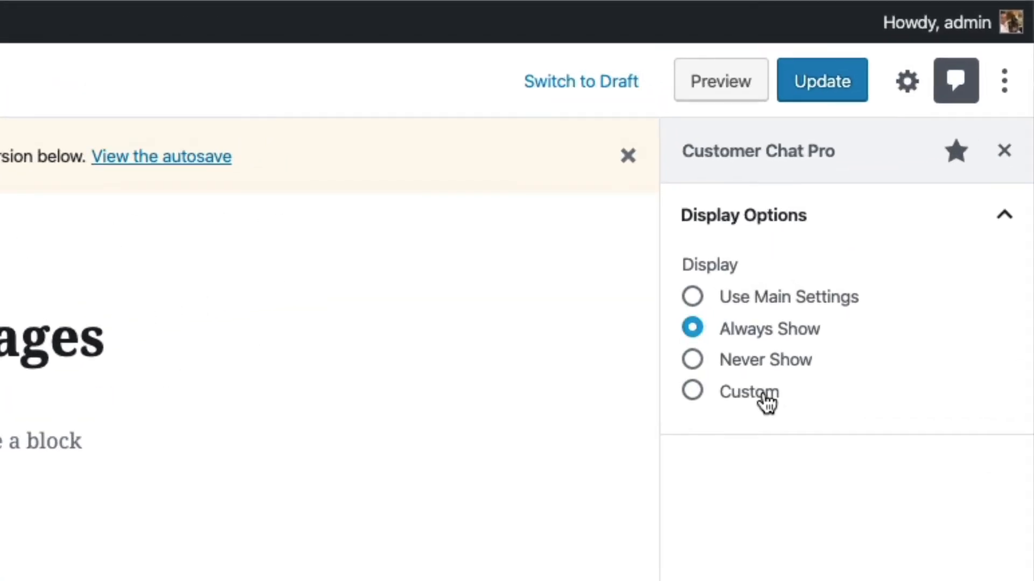
pyautogui.click(763, 398)
pyautogui.click(796, 467)
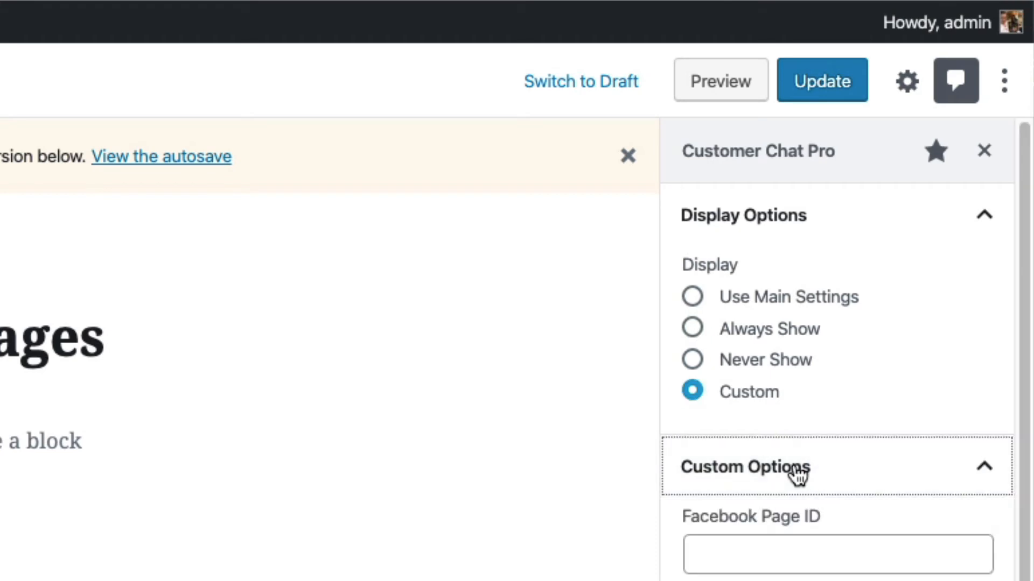
pyautogui.scroll(-5, 794, 466)
pyautogui.click(706, 388)
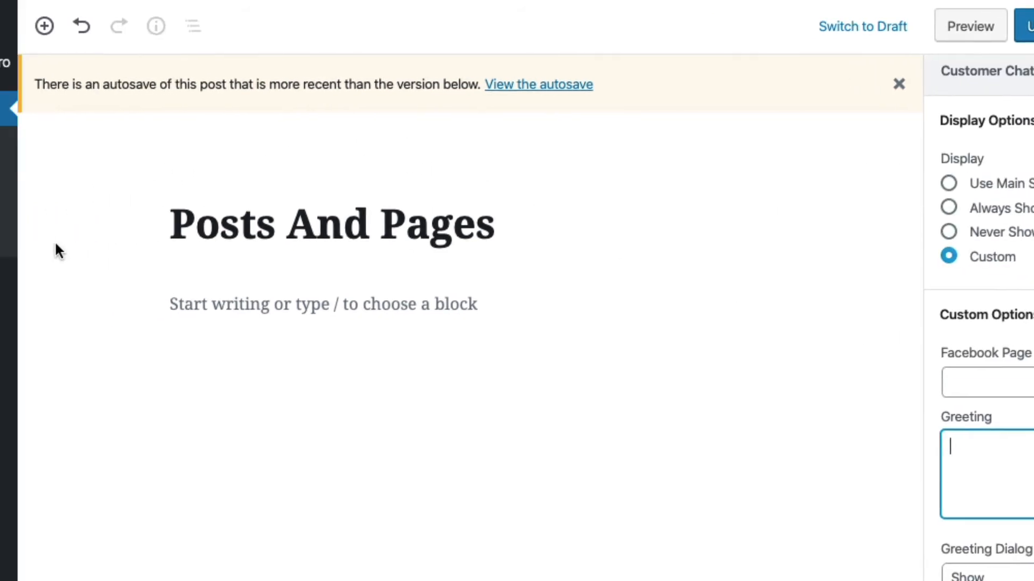
pyautogui.moveTo(115, 315)
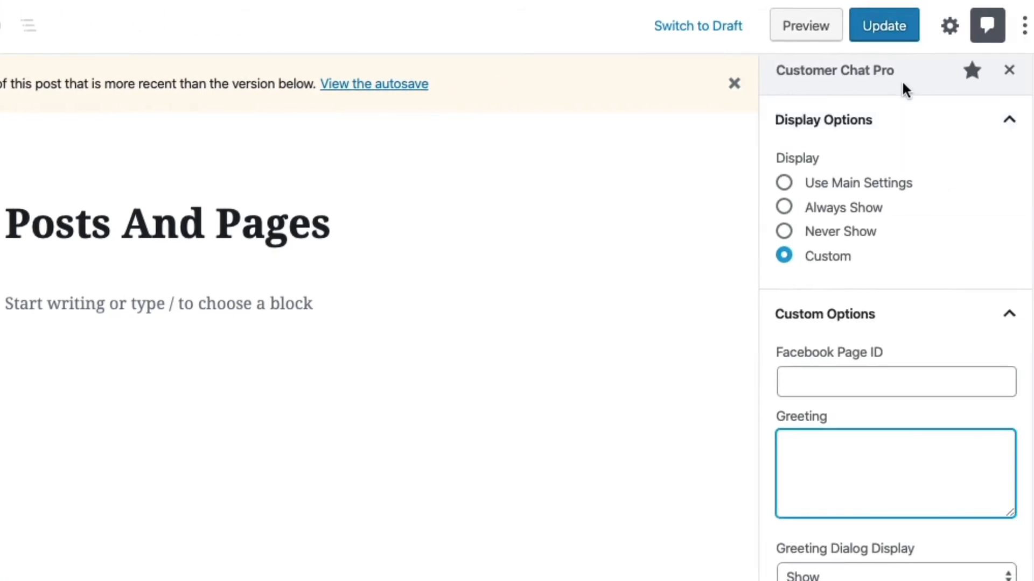
# - Unpin Customer Chat Pro from the post editor's toolbar and close its settings sidebar
pyautogui.scroll(1, 936, 72)
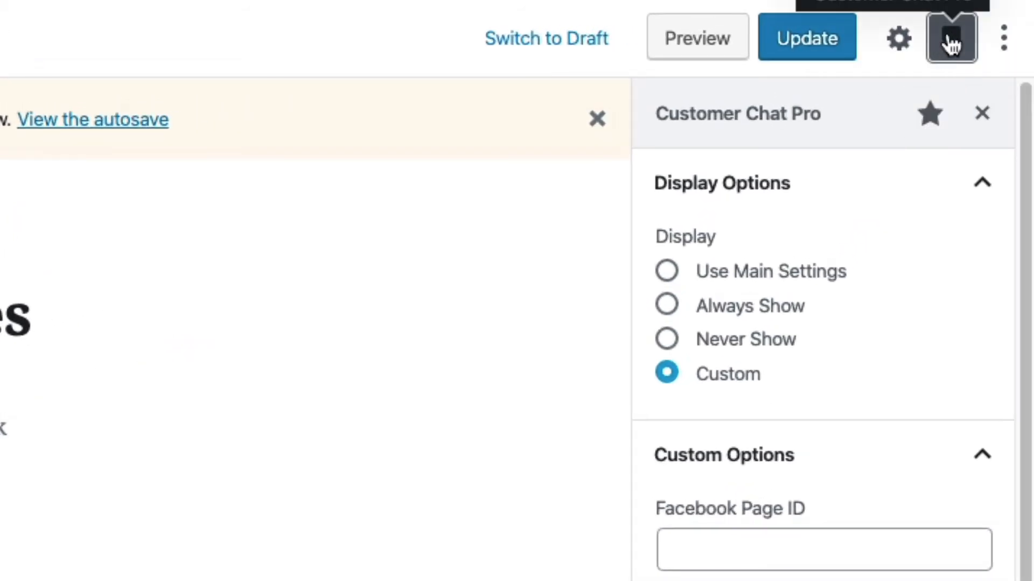
pyautogui.click(928, 115)
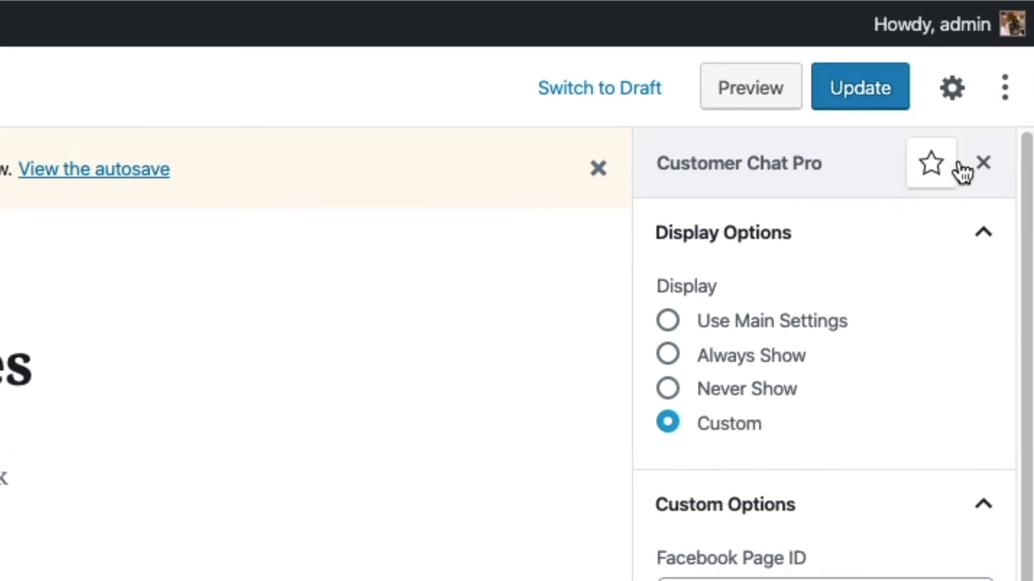
pyautogui.click(983, 164)
pyautogui.click(466, 305)
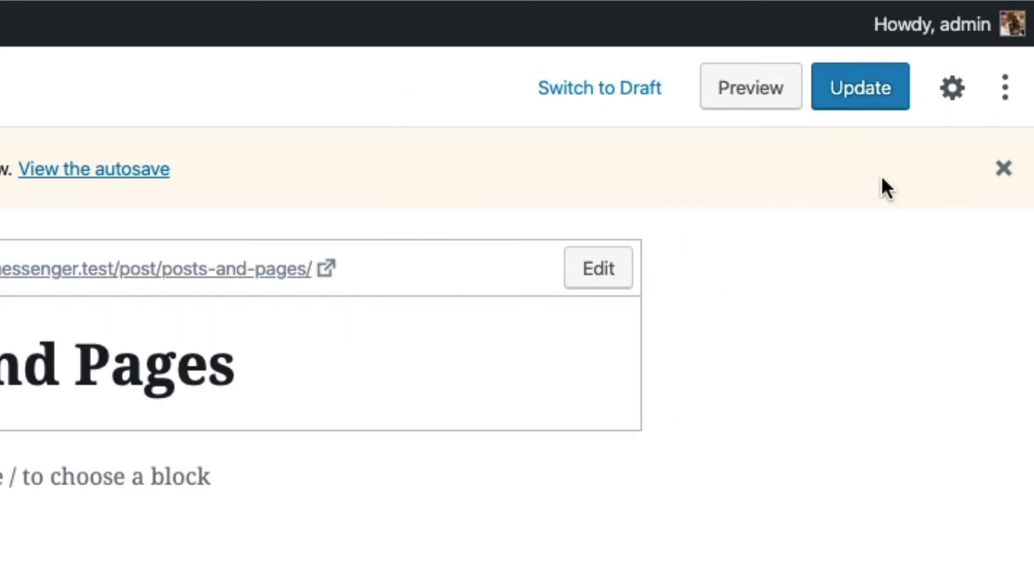
# - Reopen the unpinned Customer Chat Pro sidebar from the editor's plugin list and pin it to the toolbar again
pyautogui.click(1005, 96)
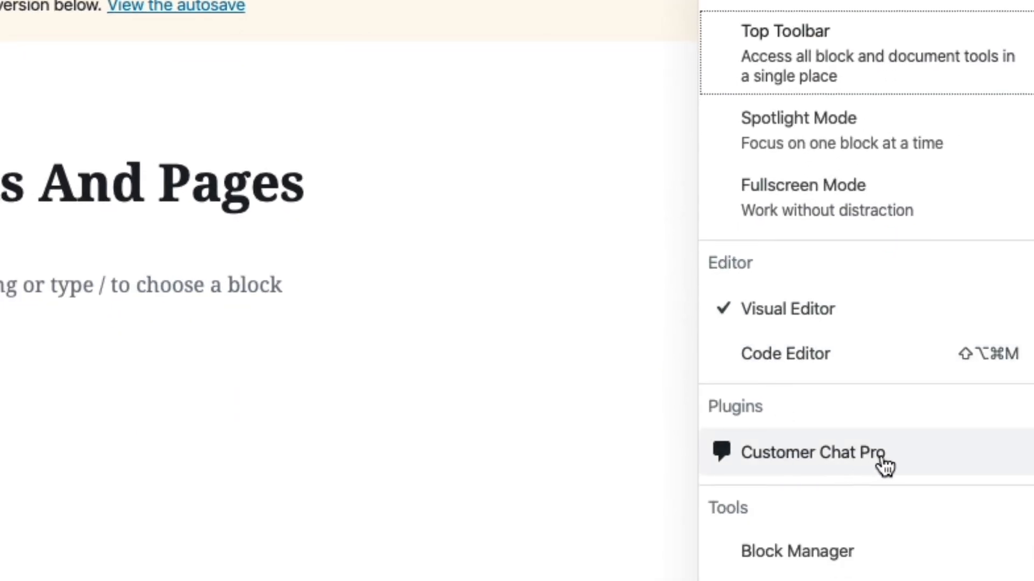
pyautogui.click(915, 462)
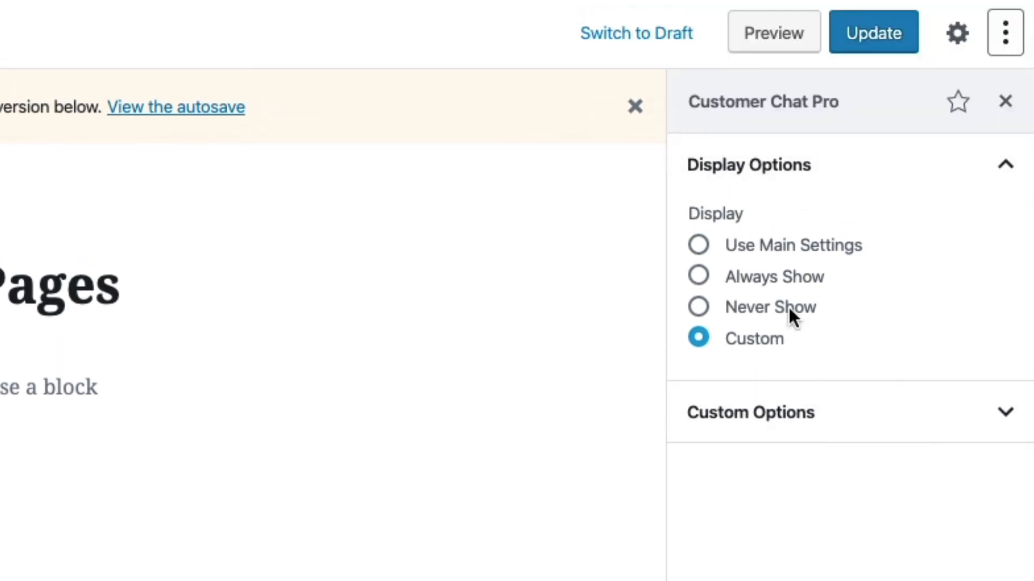
pyautogui.click(956, 105)
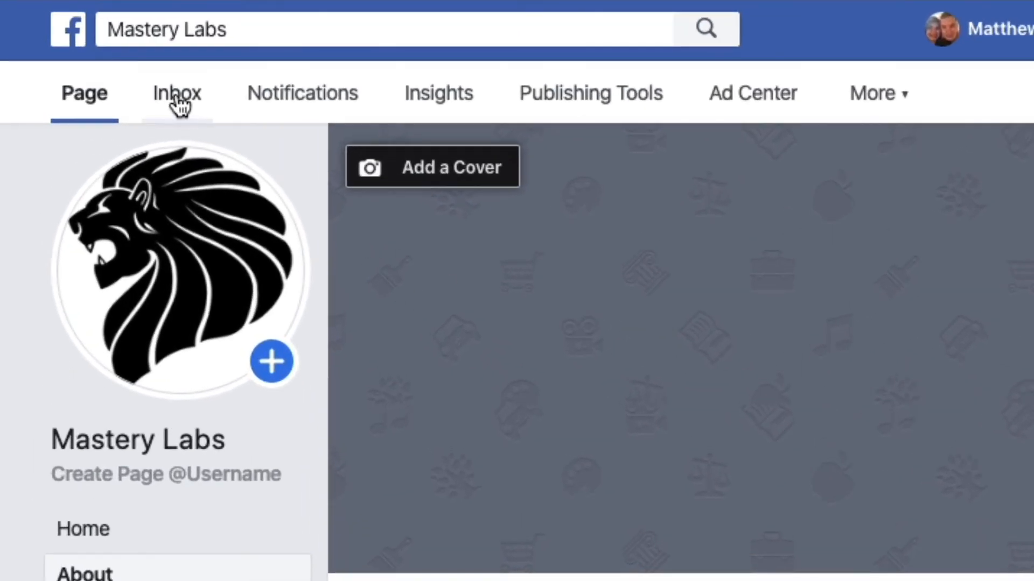
# - Switch to Facebook and open the Mastery Labs page's inbox, ready to reply in the visitor's conversation
pyautogui.click(178, 94)
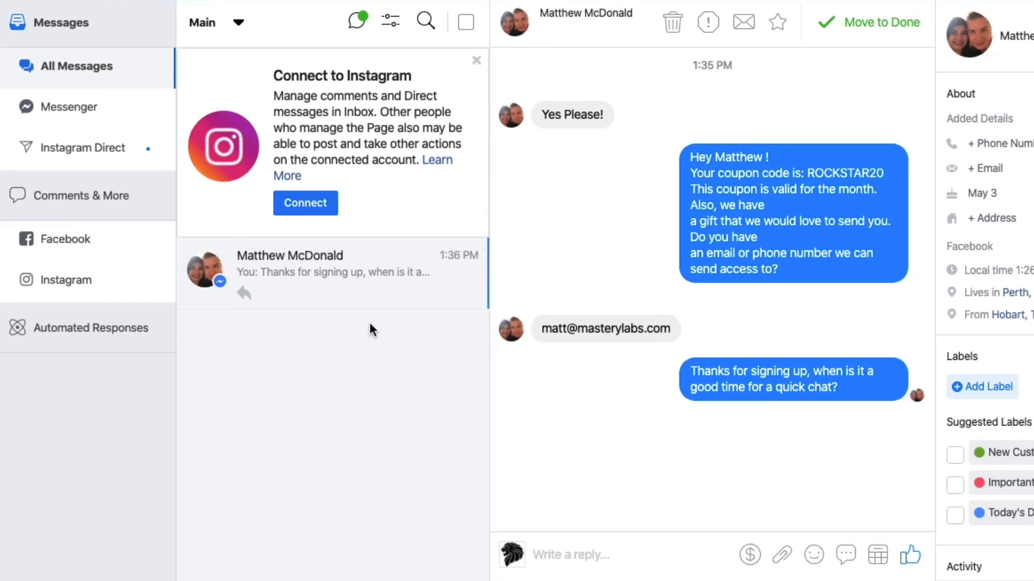
pyautogui.click(647, 554)
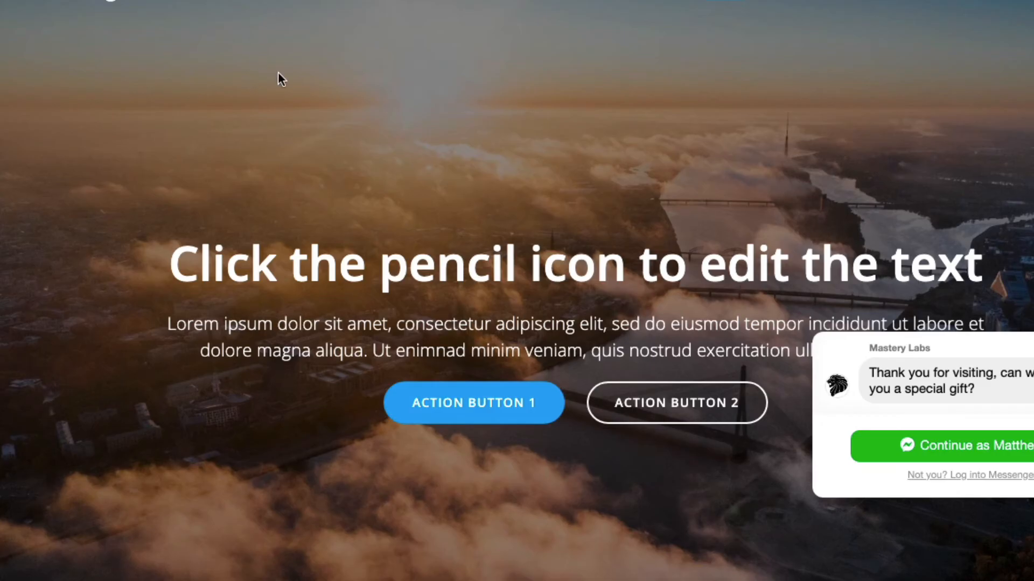
# - In the website's chat, continue with the signed-in Messenger account and send the message "Hello From Website"
pyautogui.click(945, 455)
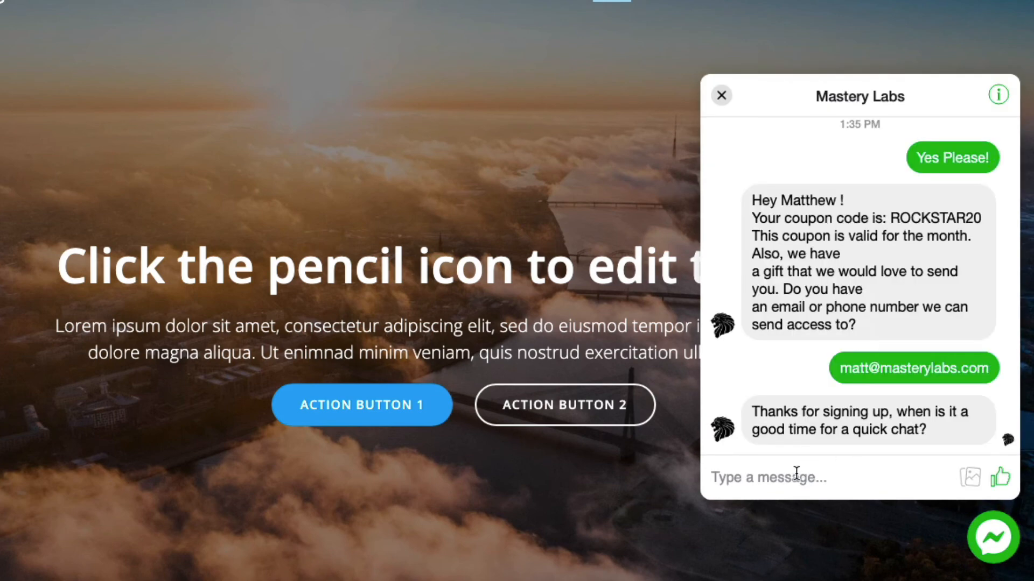
pyautogui.write('Hell')
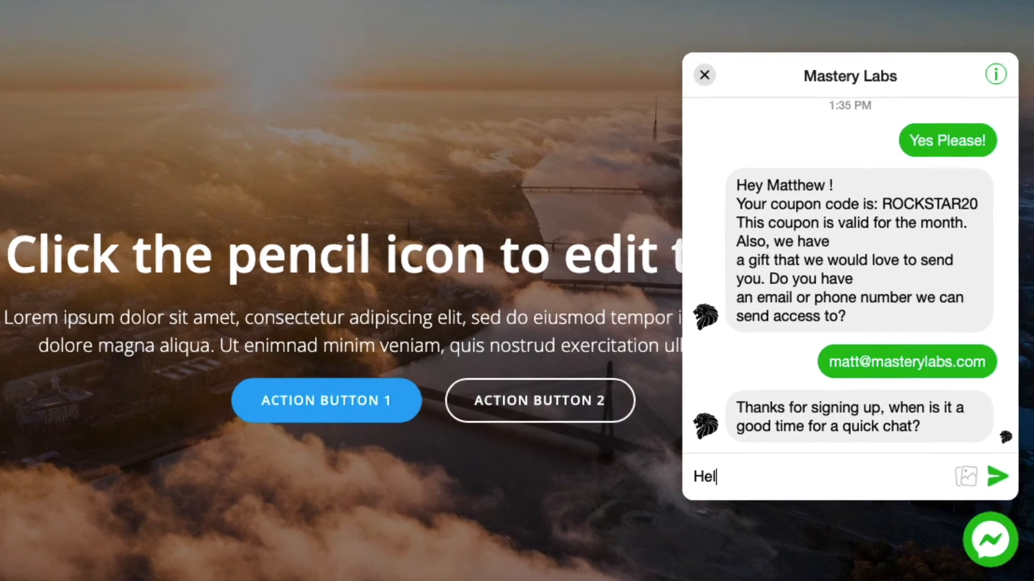
pyautogui.write('o From Website')
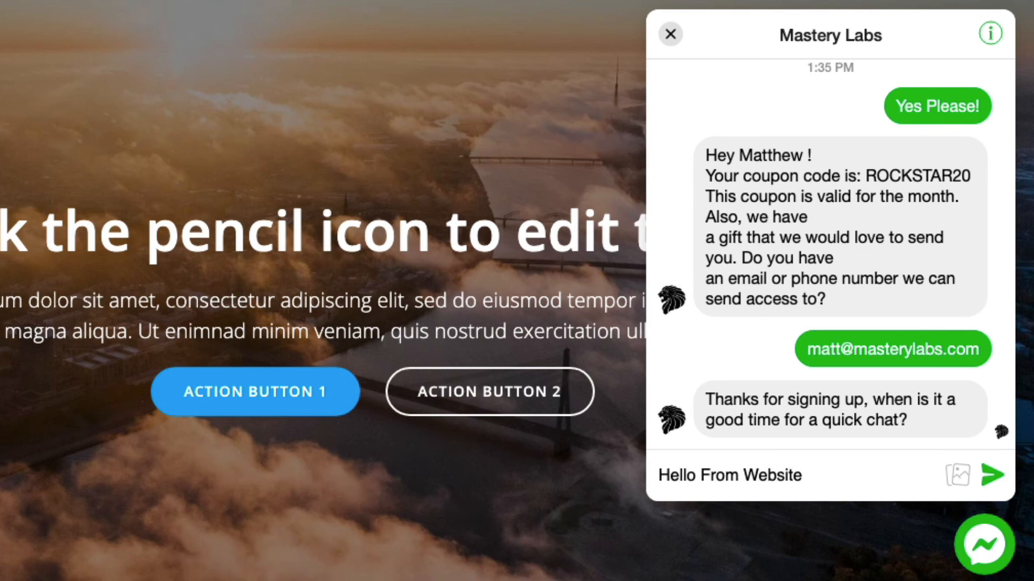
pyautogui.press('Return')
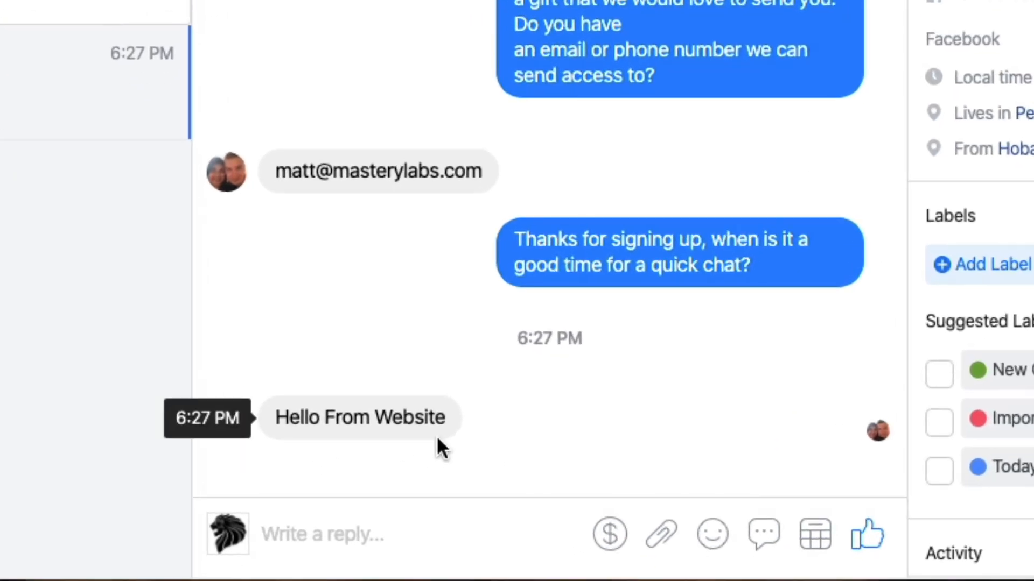
# - Reply "Well hello there my website visitor :D" from the Facebook page inbox and check the conversation in the website's chat
pyautogui.click(349, 533)
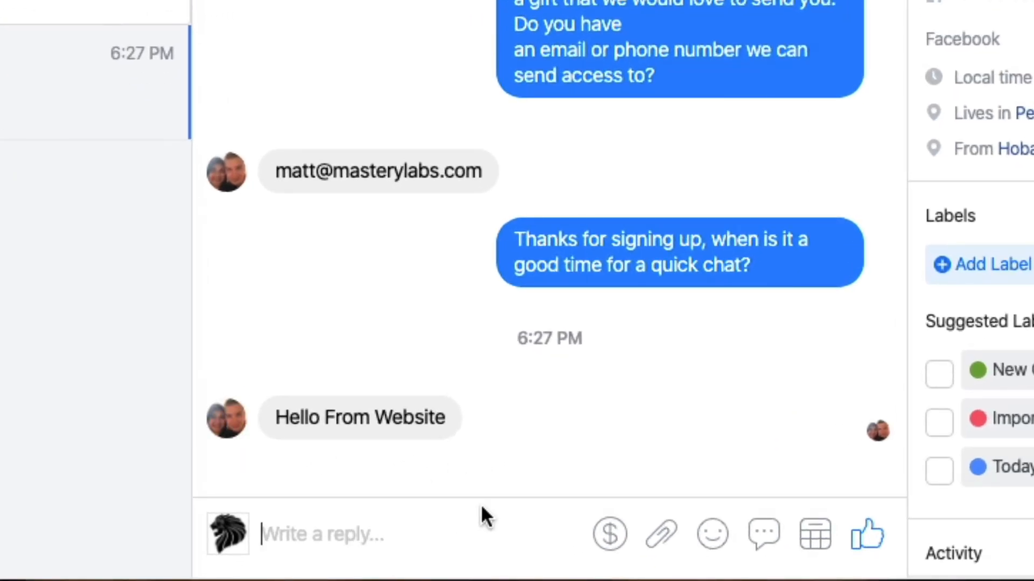
pyautogui.write('Well hellp')
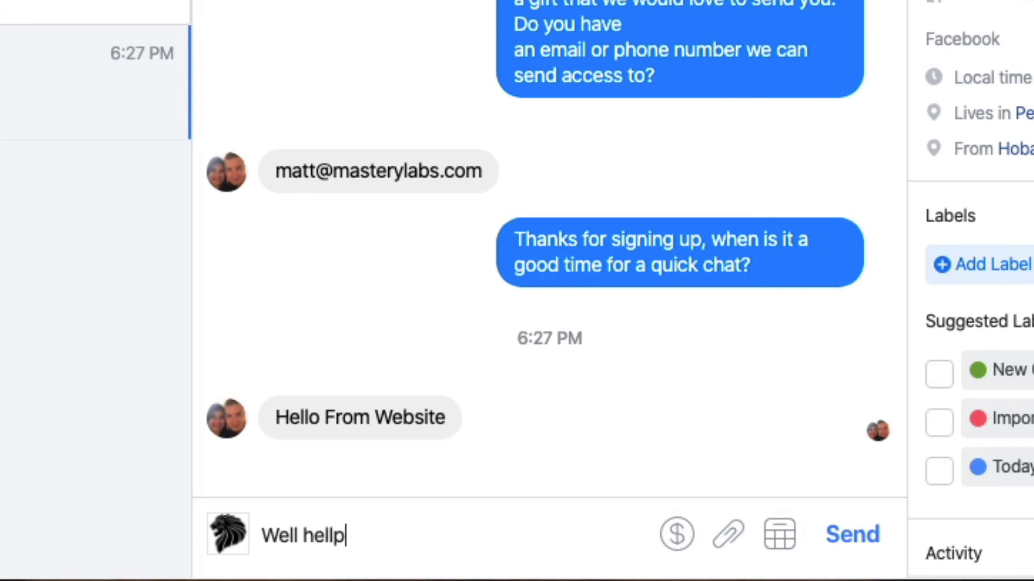
pyautogui.press('BackSpace')
pyautogui.write('o the')
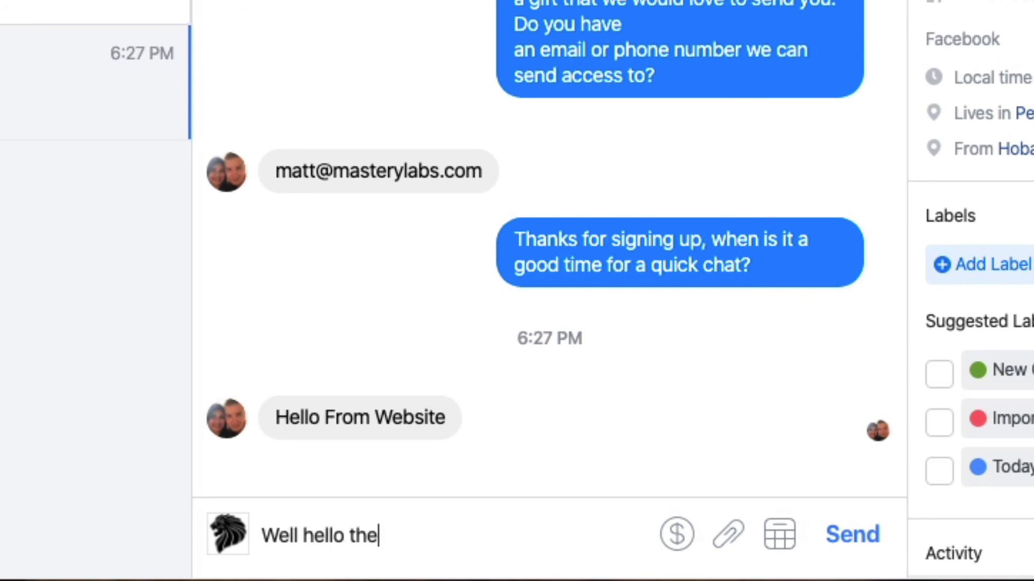
pyautogui.write('re my website vis')
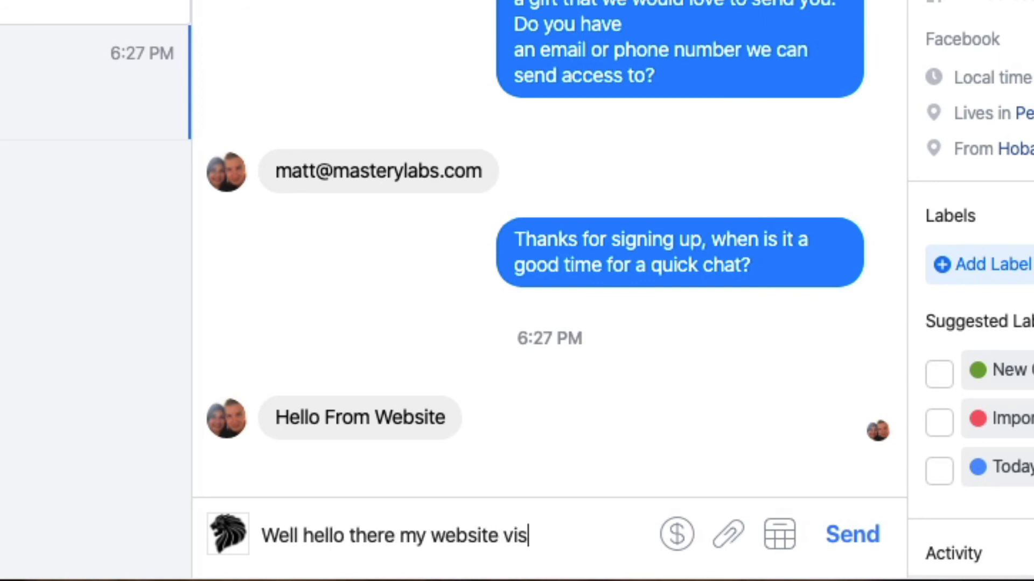
pyautogui.write('itor :D')
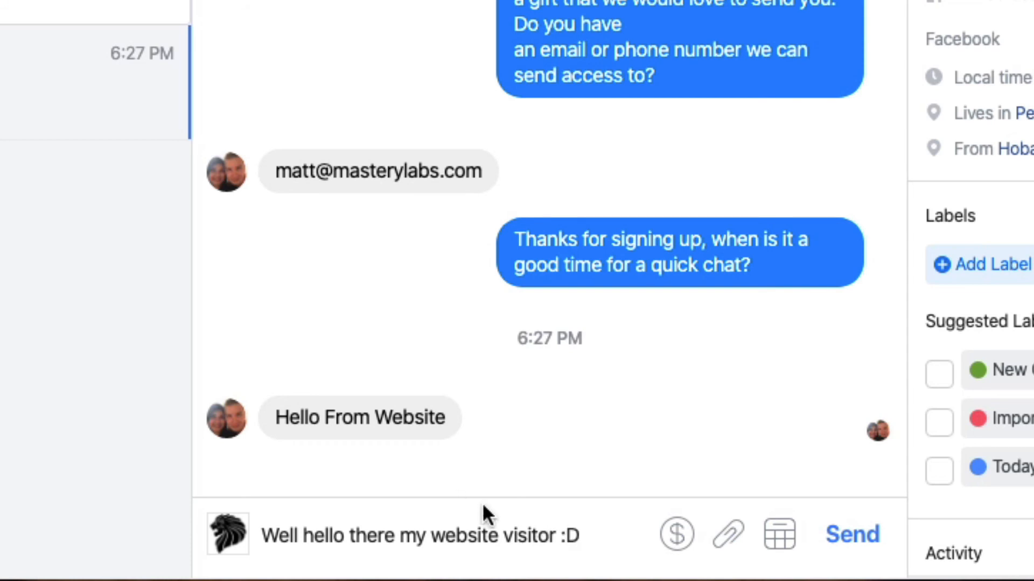
pyautogui.press('Return')
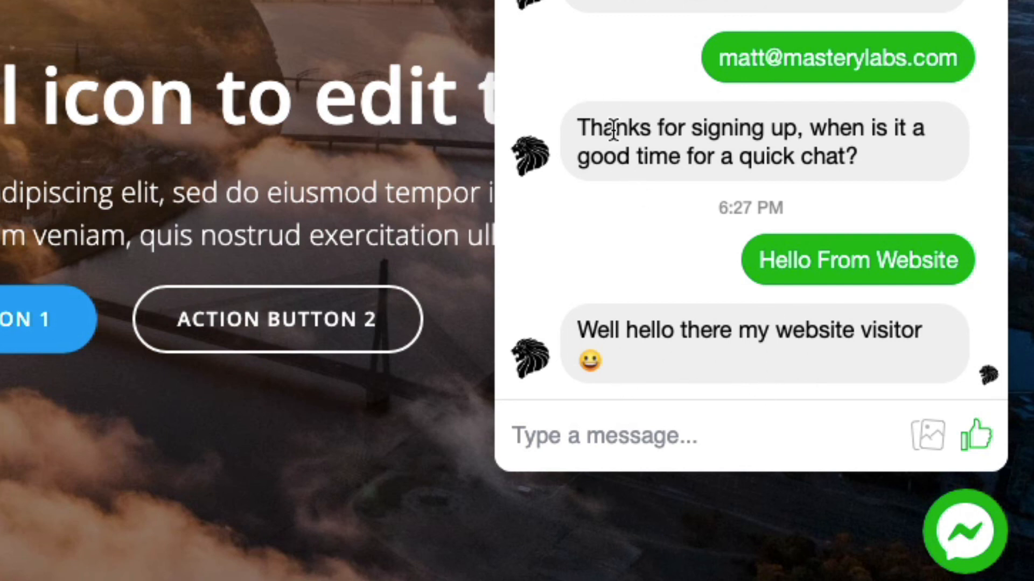
pyautogui.scroll(1, 753, 222)
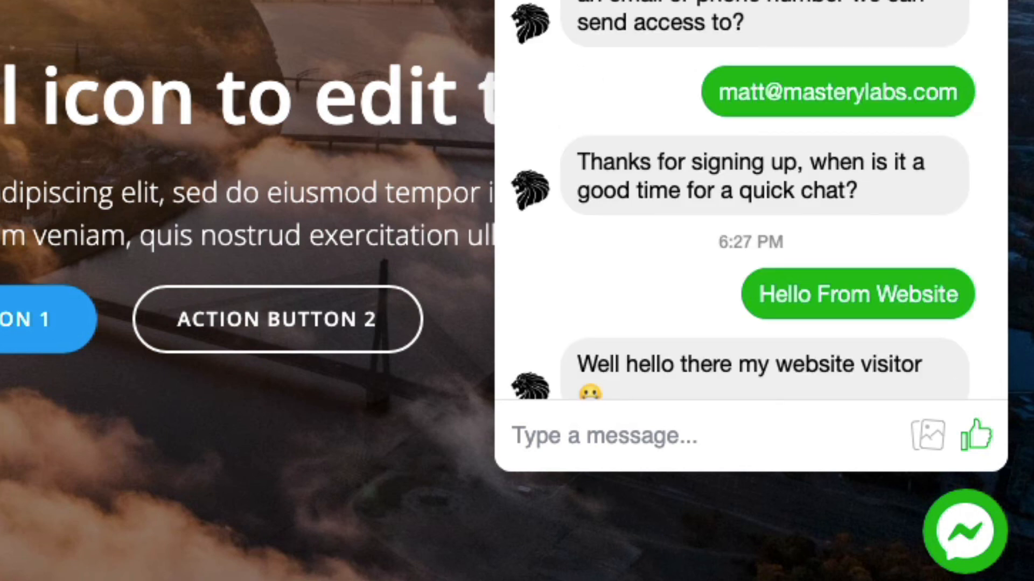